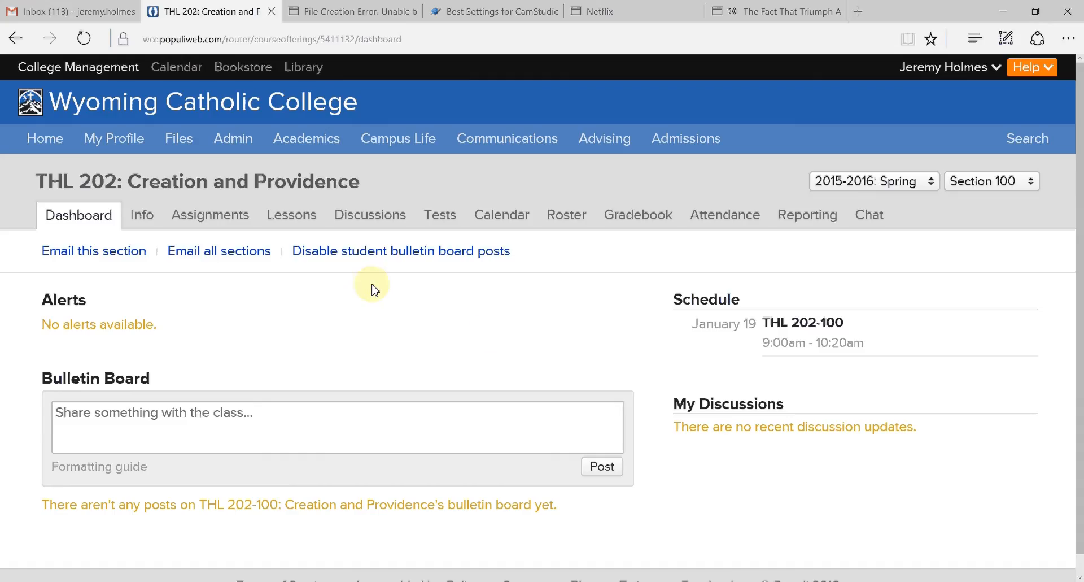
- Start a new course assignment named "Example Test" with the description "Example Test" and 100 points
left_click(214, 218)
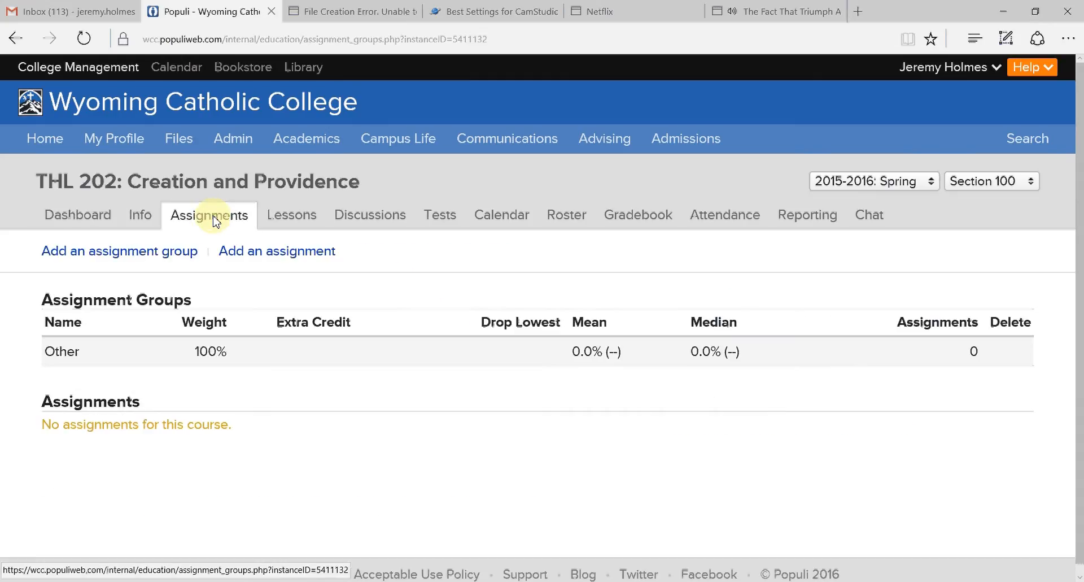
left_click(254, 250)
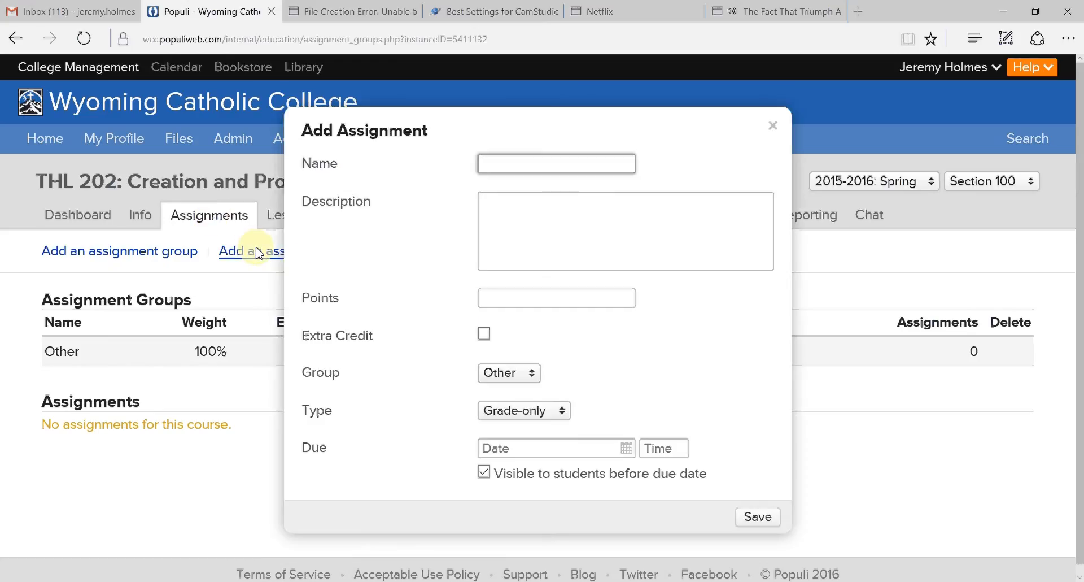
type("Example Test")
key("Tab")
type("Examplt")
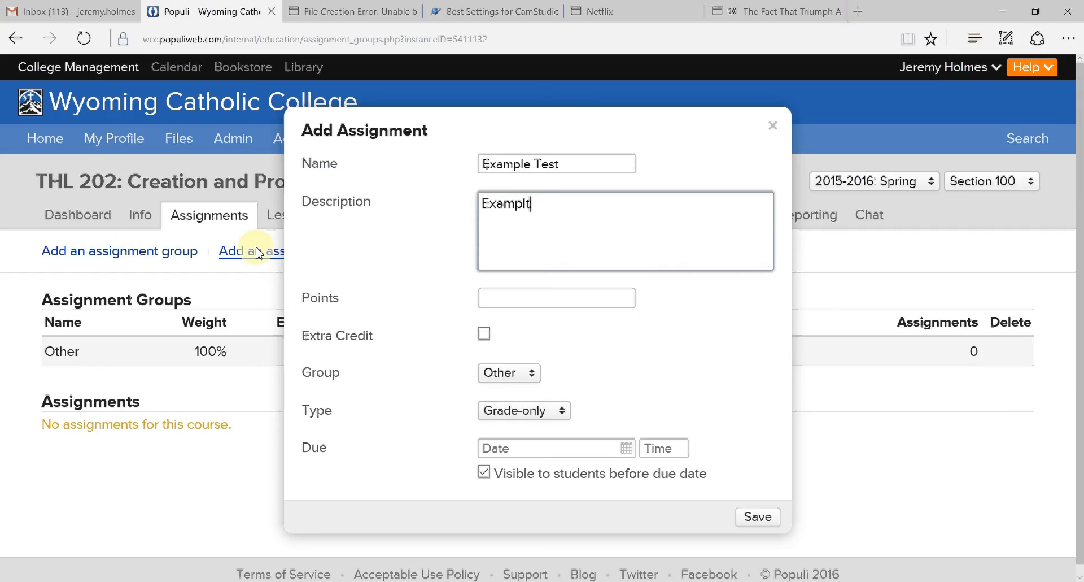
key("BackSpace")
type("e Test")
key("Tab")
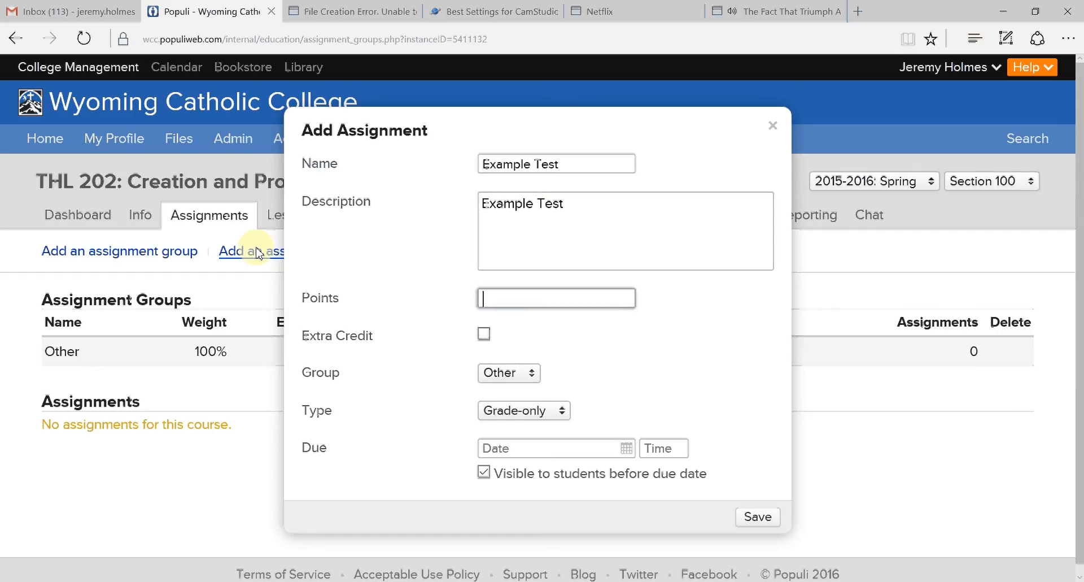
type("100")
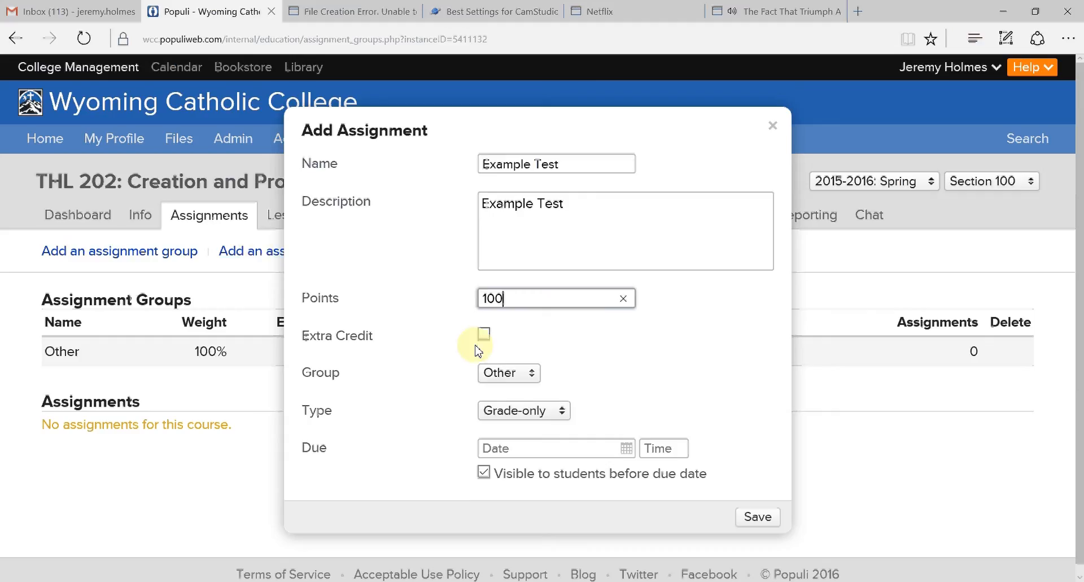
- Set the assignment's type to Test and save it with the default availability, time limit and retake options
left_click(562, 416)
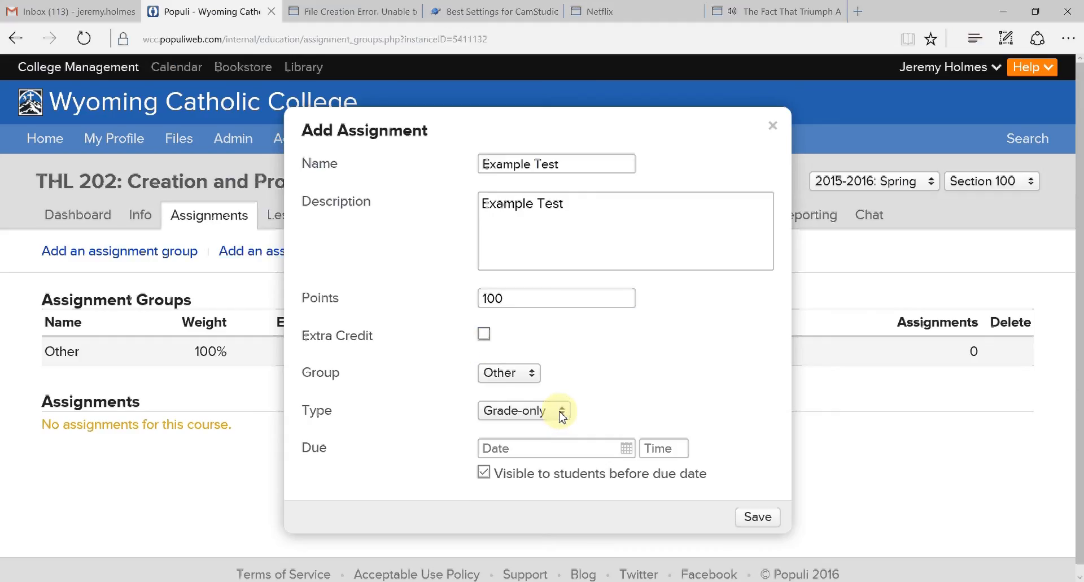
left_click(562, 416)
left_click(508, 429)
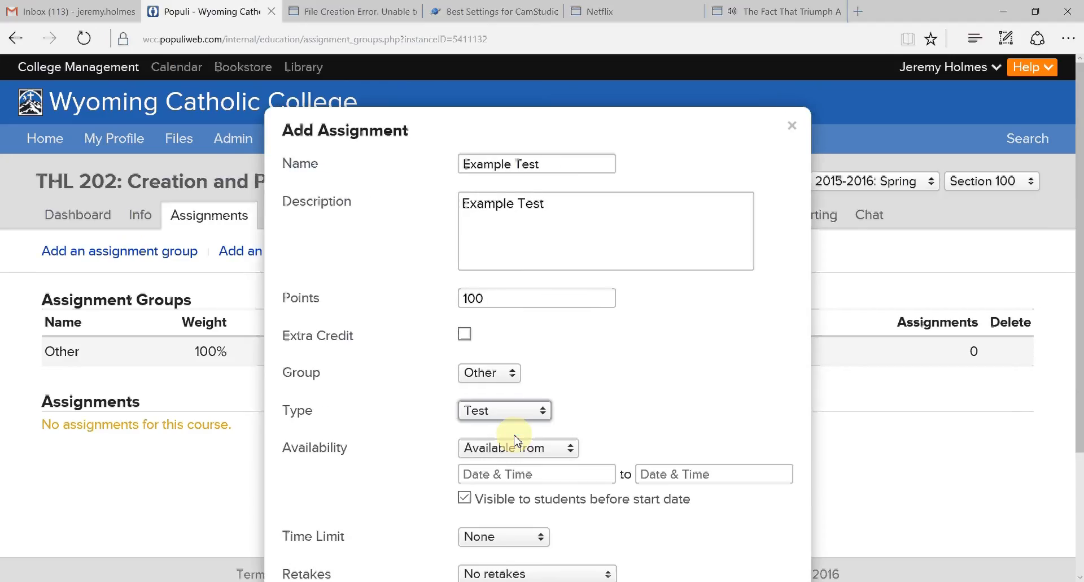
scroll(660, 373, "down", 3)
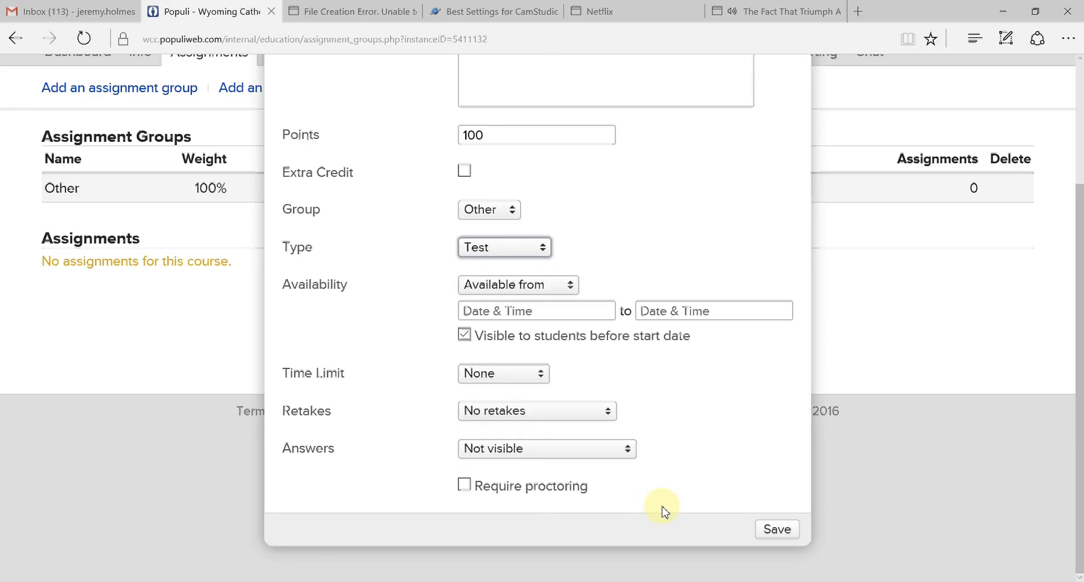
left_click(769, 531)
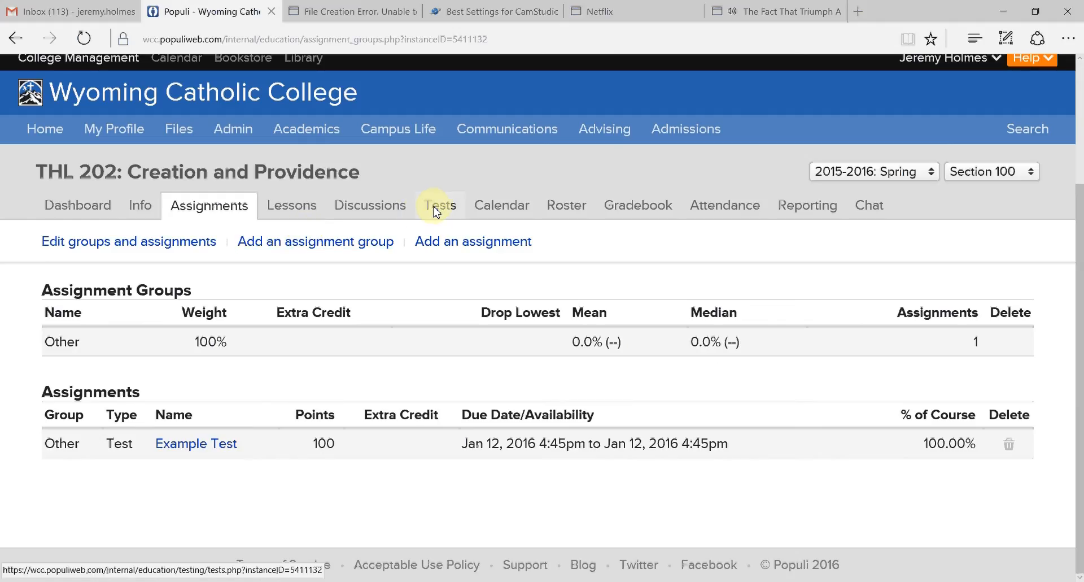
- Start a new multiple-choice question in the course's test question bank with the text "Who created the world?"
left_click(436, 210)
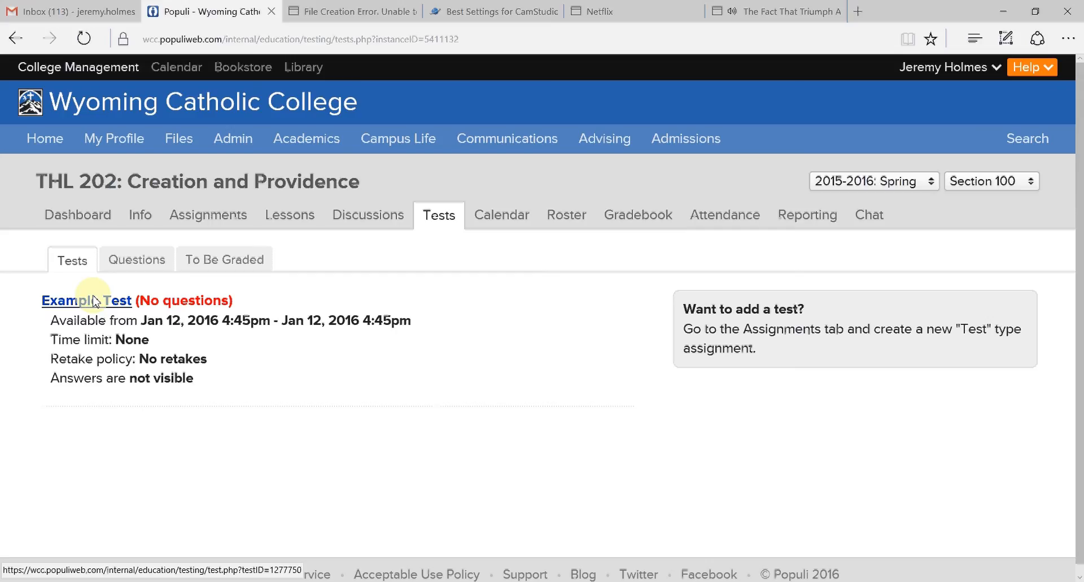
left_click(144, 266)
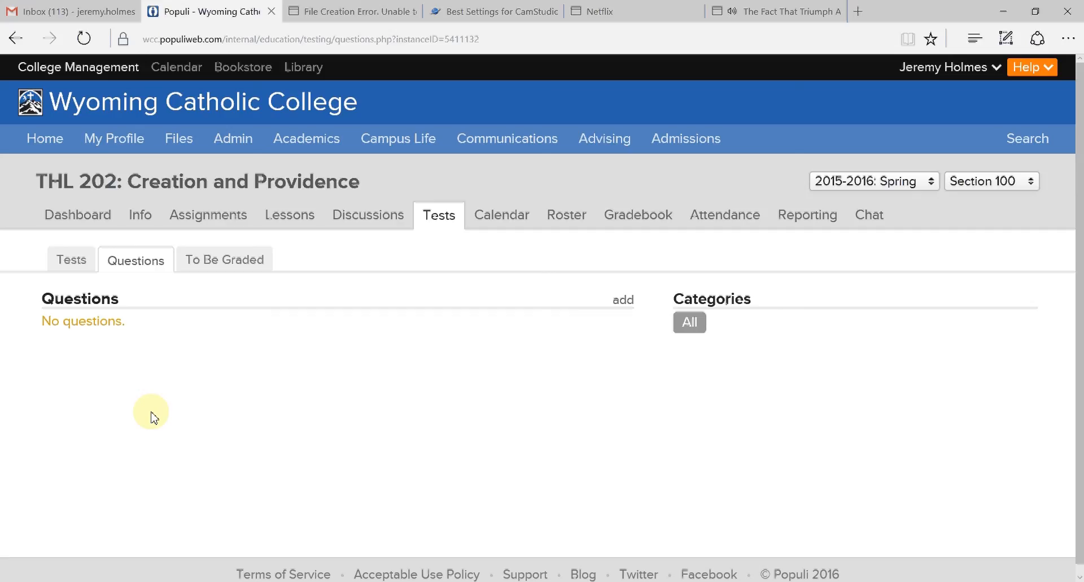
left_click(623, 301)
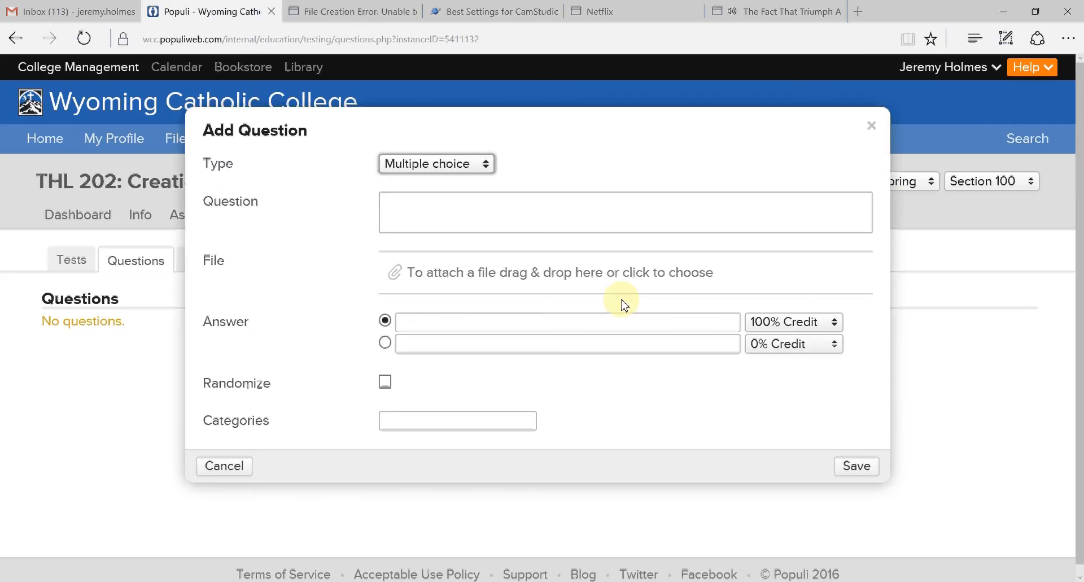
left_click(546, 210)
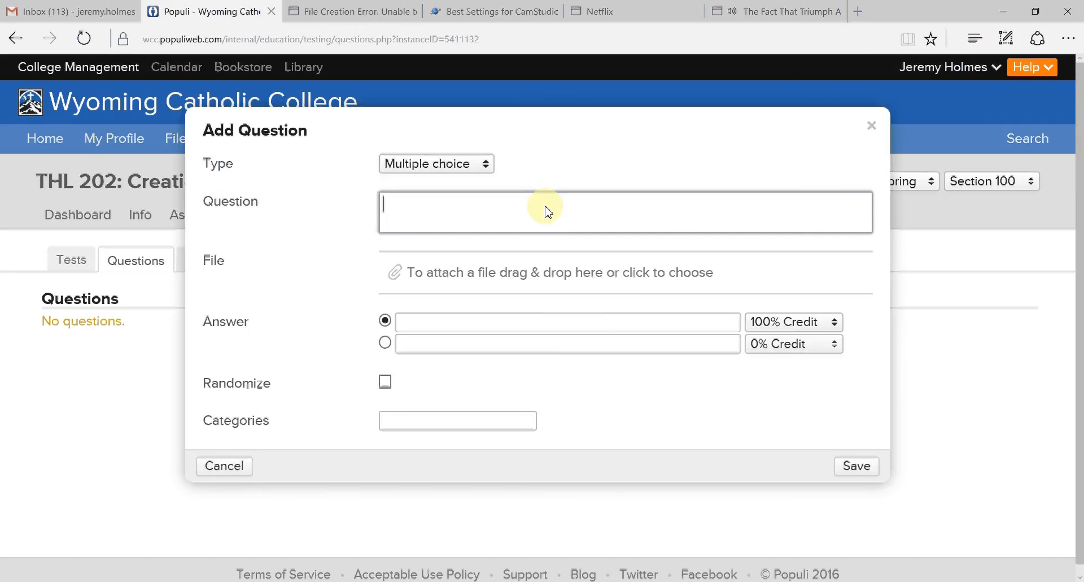
type("Who created the world?")
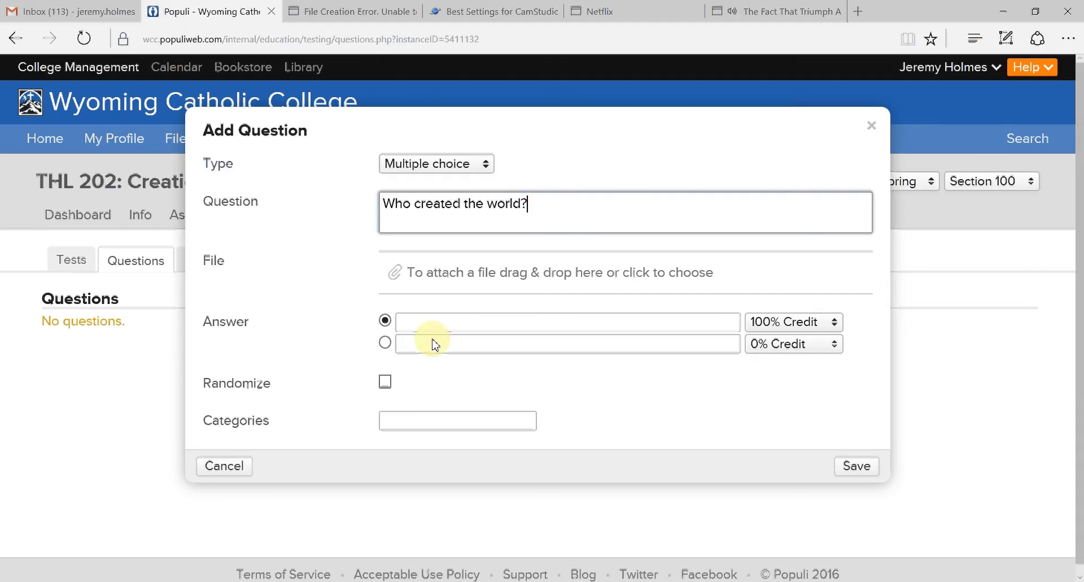
- Enter the answer choices God, The Easter Bunny, Santa Claus and Microsoft, randomize their order, and save the question
left_click(451, 323)
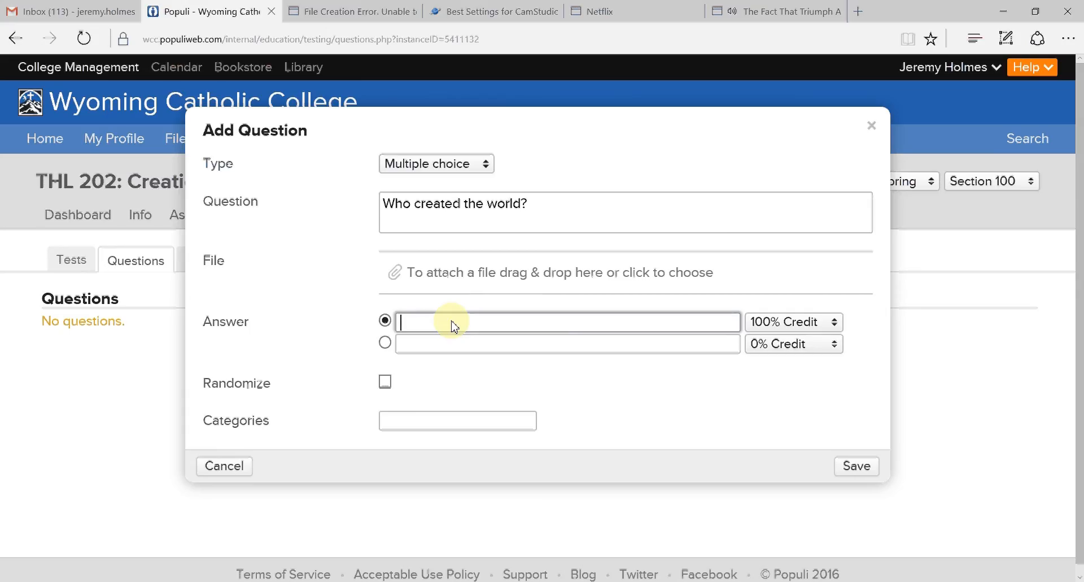
type("God")
left_click(444, 349)
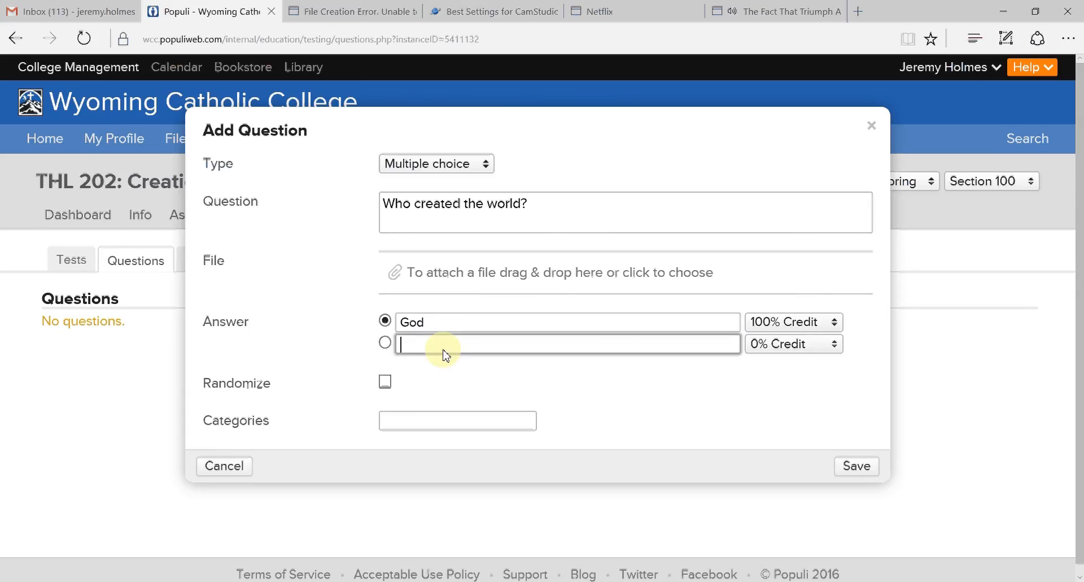
type("The Eas")
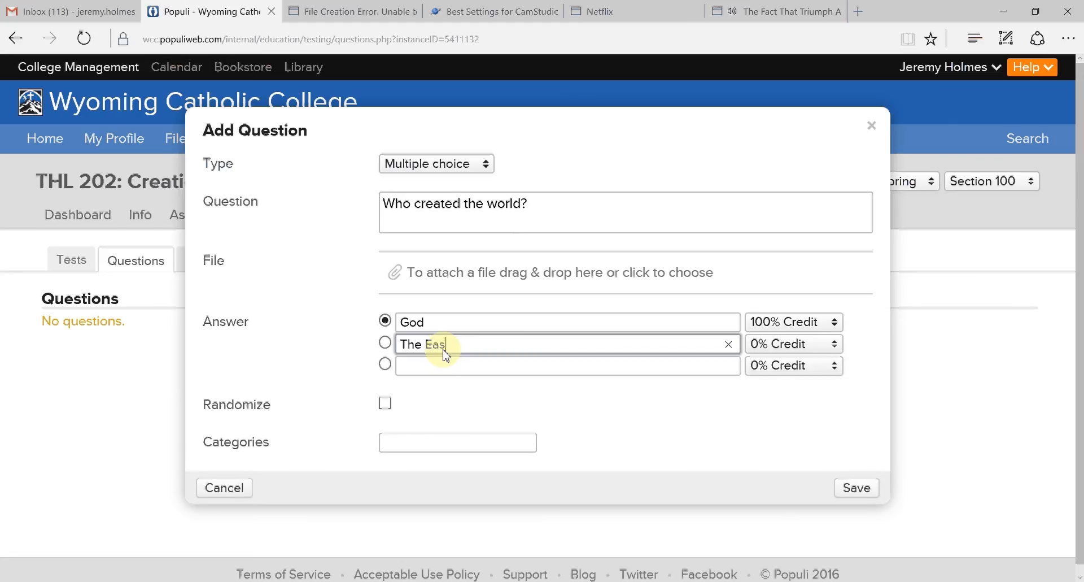
type("ter Bunny")
left_click(429, 367)
type("Santa Claus")
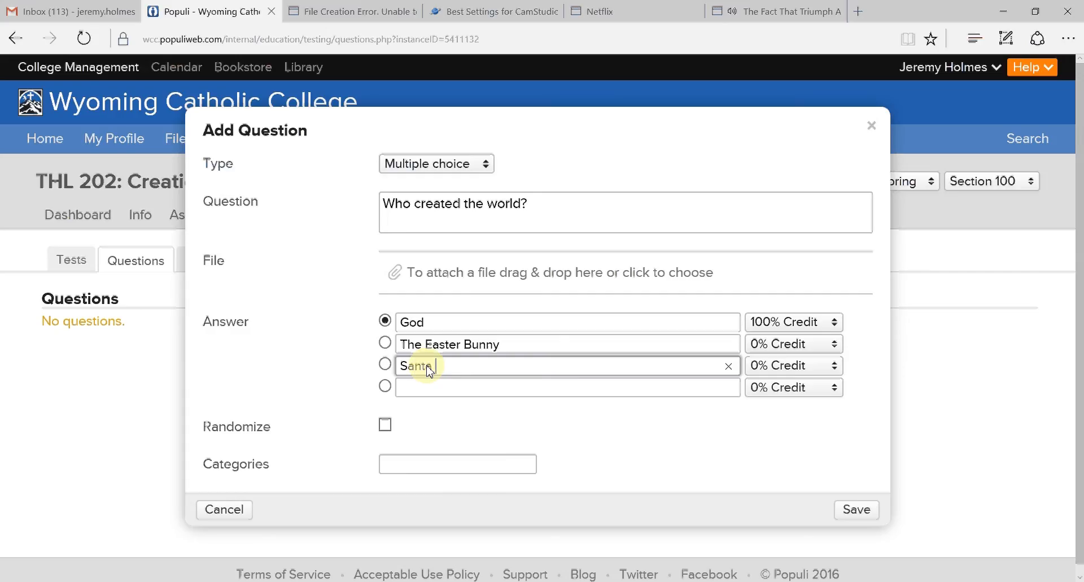
left_click(440, 389)
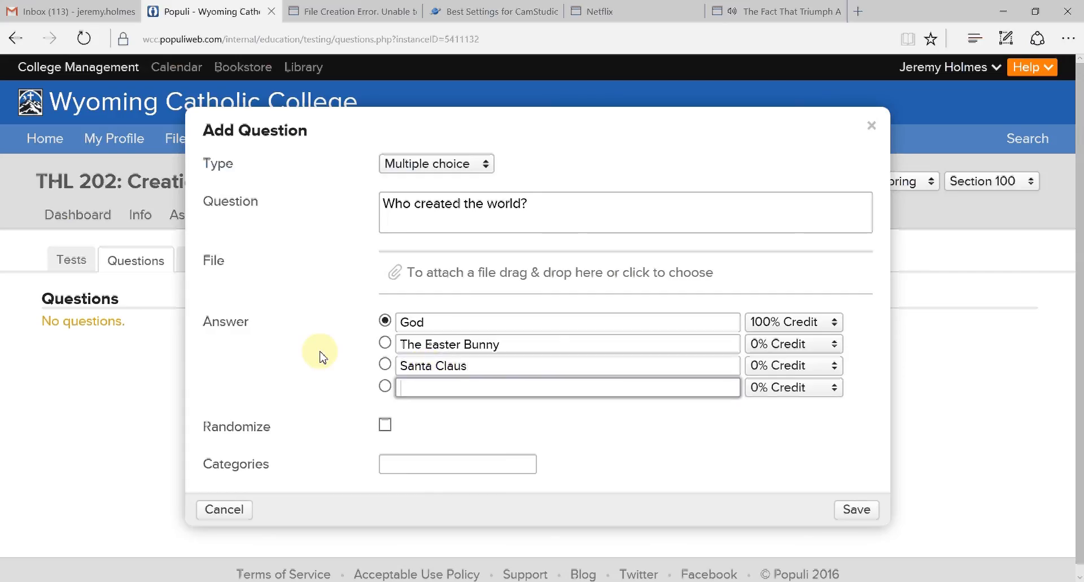
type("Microsoft")
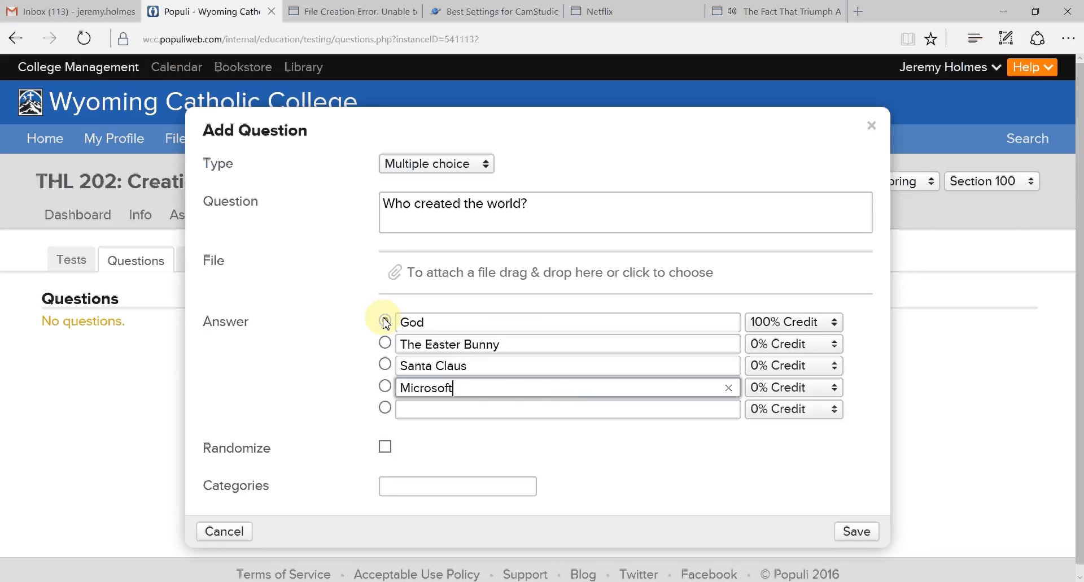
left_click(385, 449)
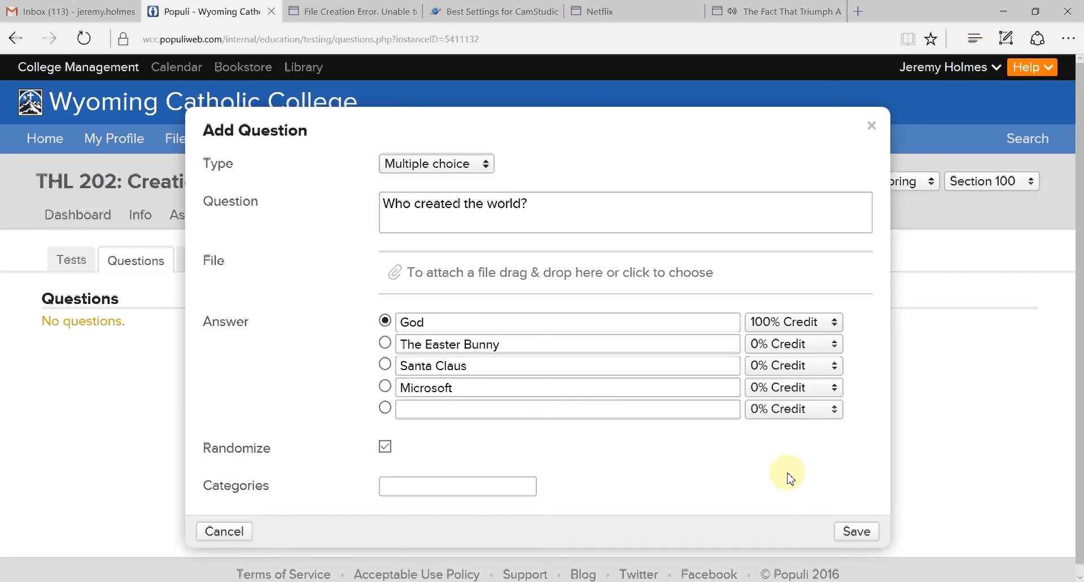
left_click(849, 531)
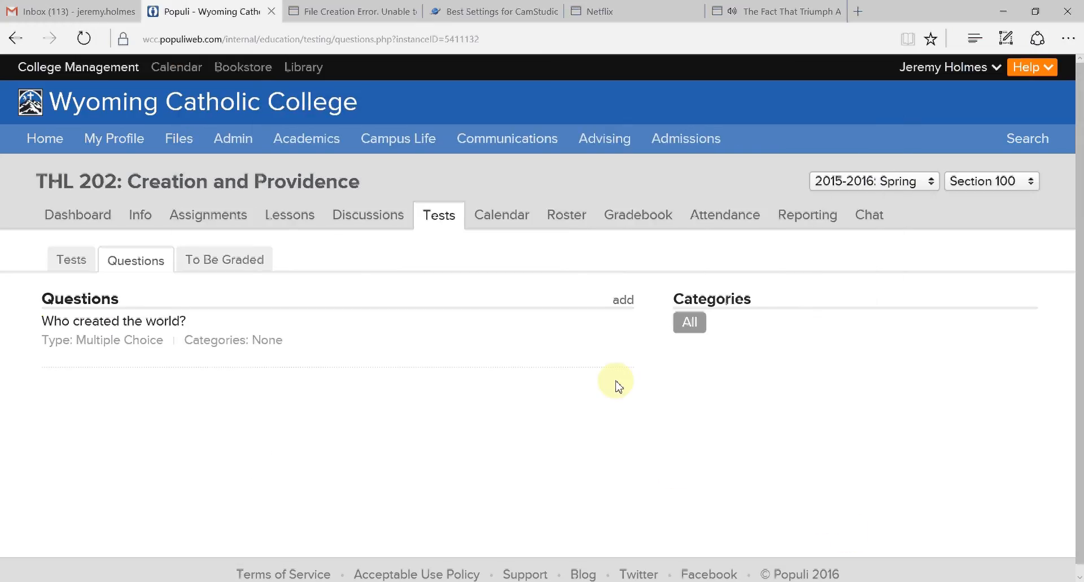
- Start another multiple-choice question with the text "Question 2"
left_click(624, 301)
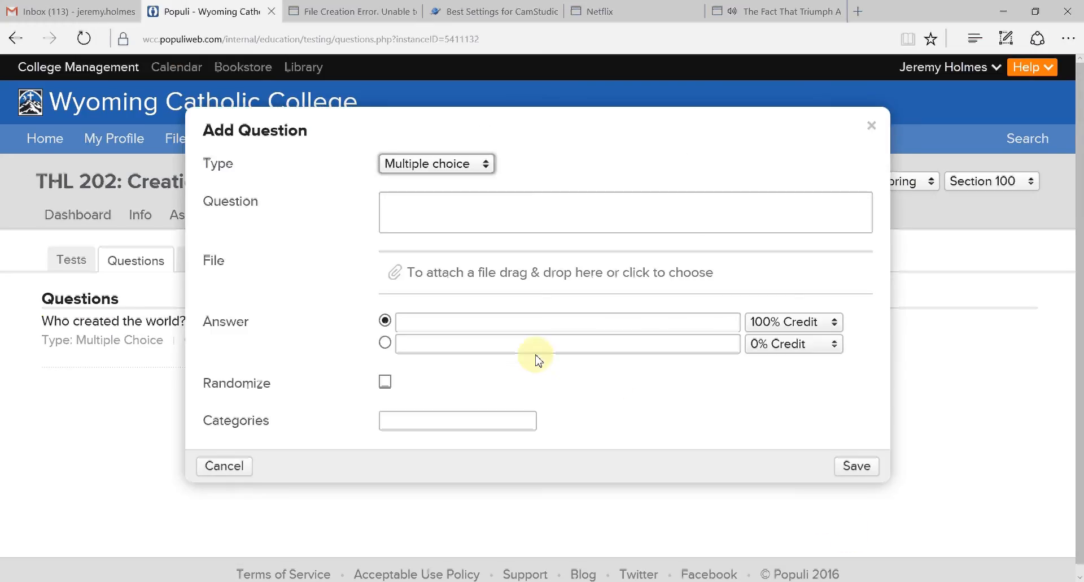
left_click(493, 216)
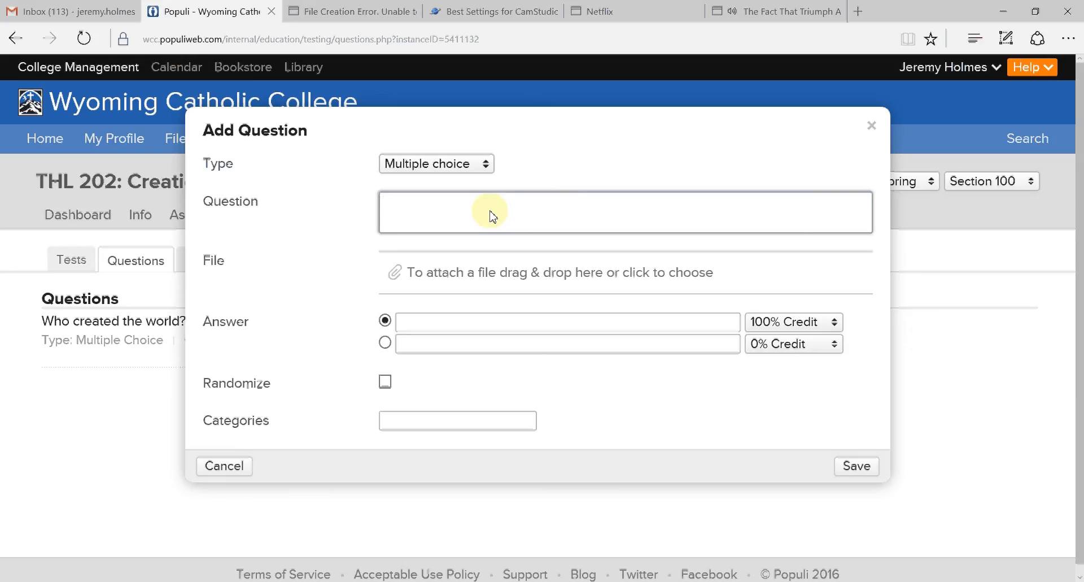
type("Question 2")
- Enter four answer choices for Question 2: "Answer 1", "Answer 2", "Answer 3" and "Answer 4"
left_click(434, 322)
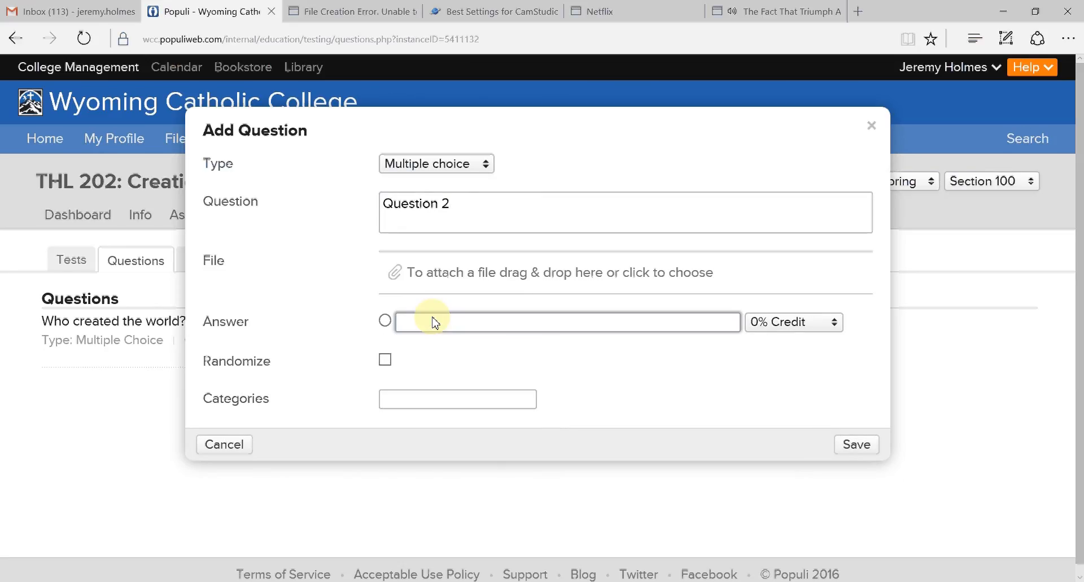
type("Answer 1")
key("Tab")
key("Tab")
key("Tab")
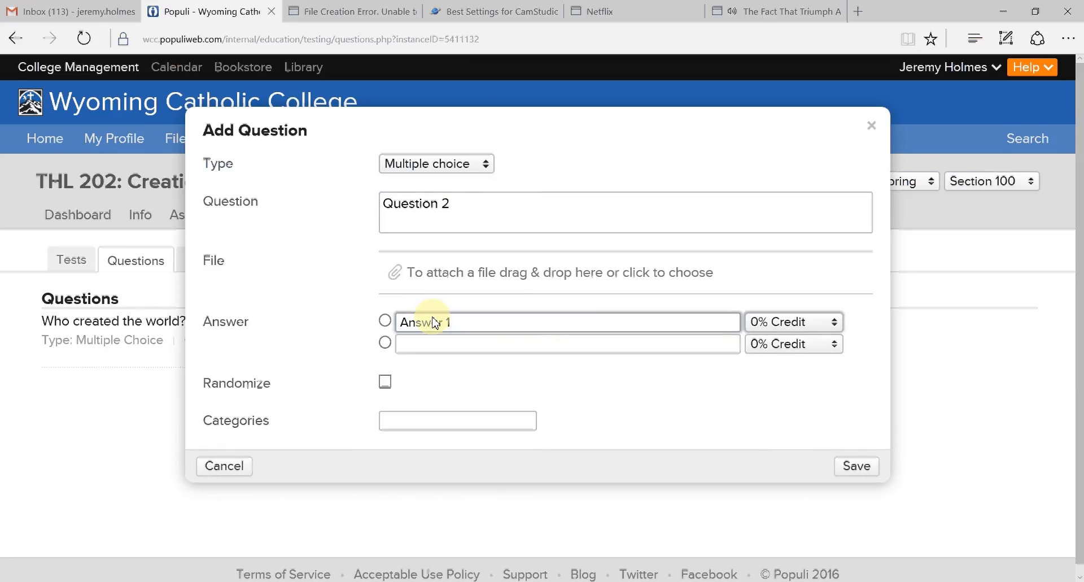
type("Answer 2")
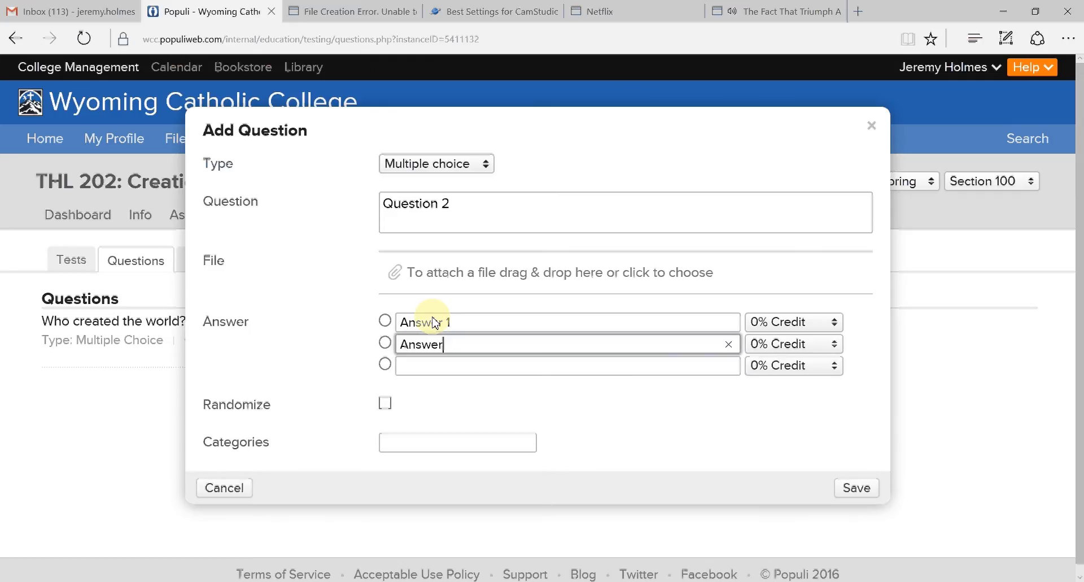
key("Tab")
key("Tab")
key("Tab")
type("Answer 3")
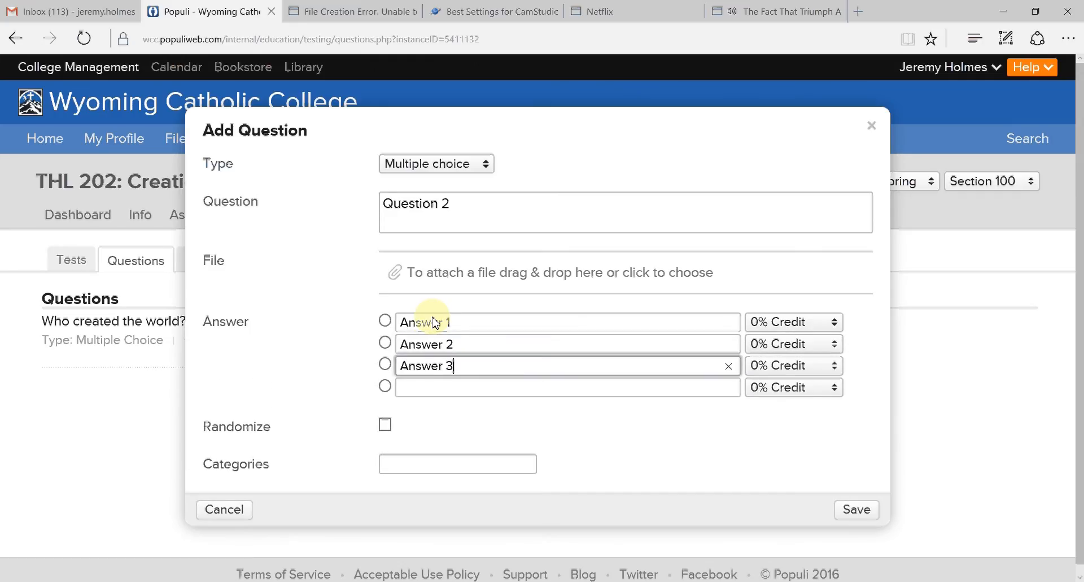
key("Tab")
key("Tab")
key("Tab")
type("Answer 4")
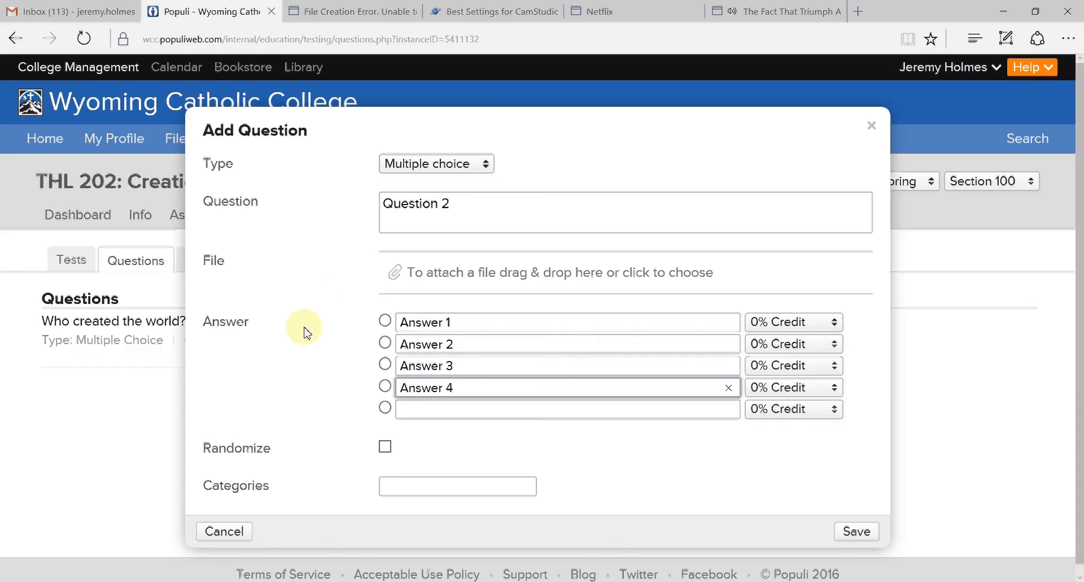
- Mark Answer 1 as the correct answer, randomize the answer order, and save the question
left_click(385, 320)
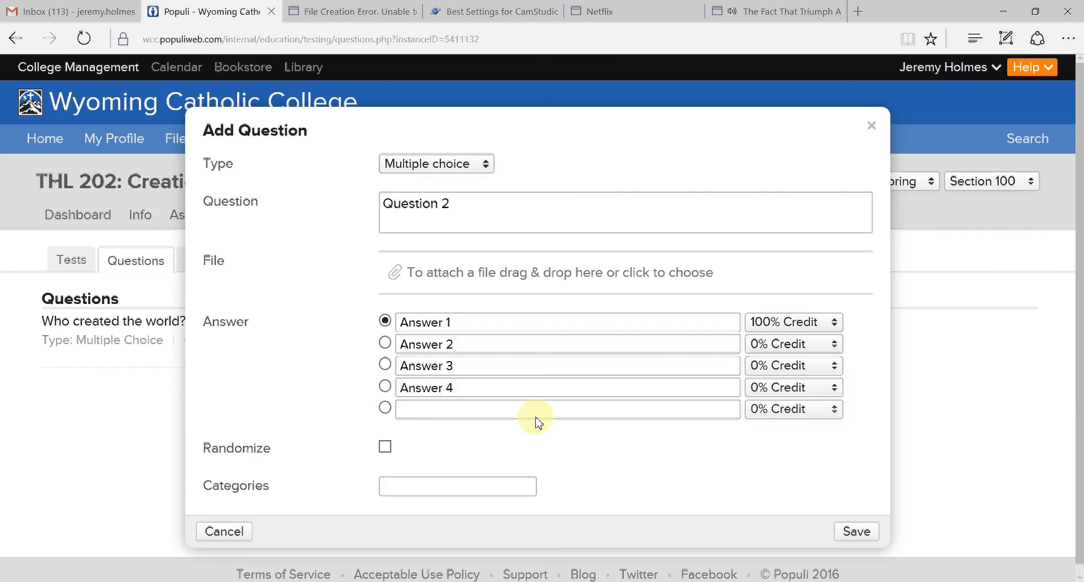
left_click(385, 448)
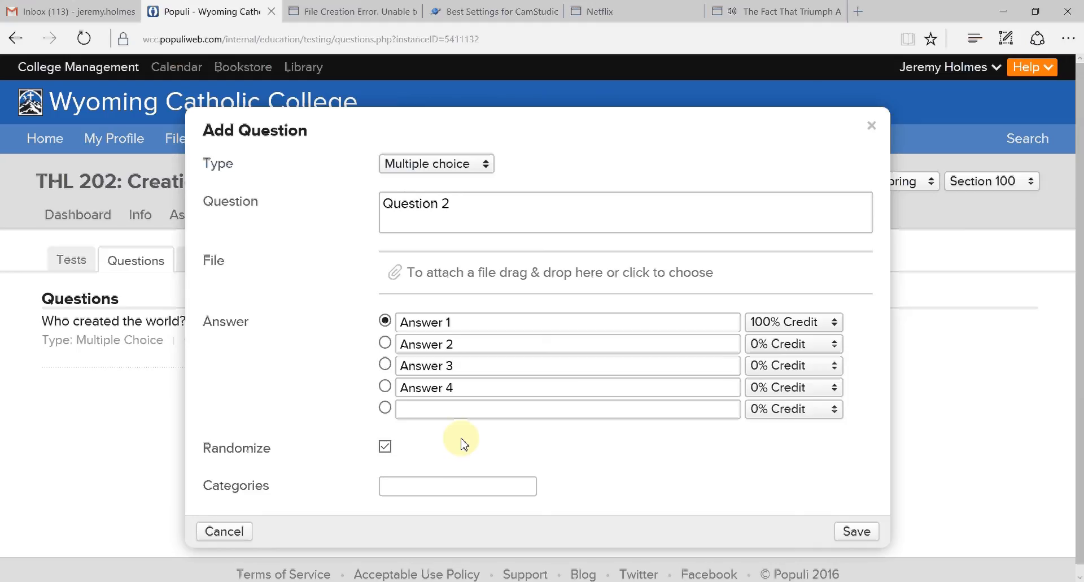
left_click(855, 531)
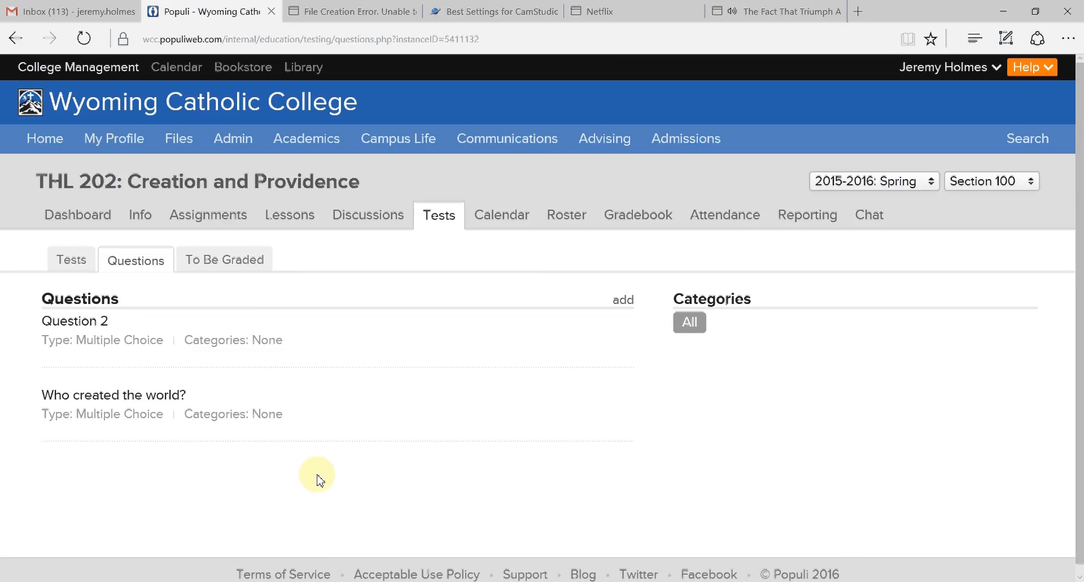
- Assign Question 2 to a new category named HLC and save the question
left_click(617, 357)
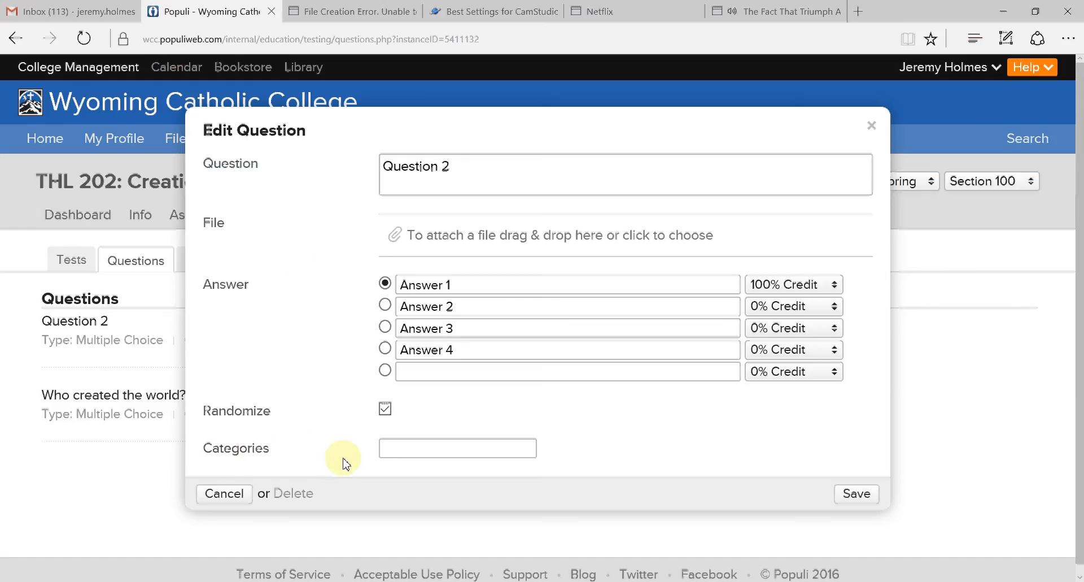
left_click(387, 447)
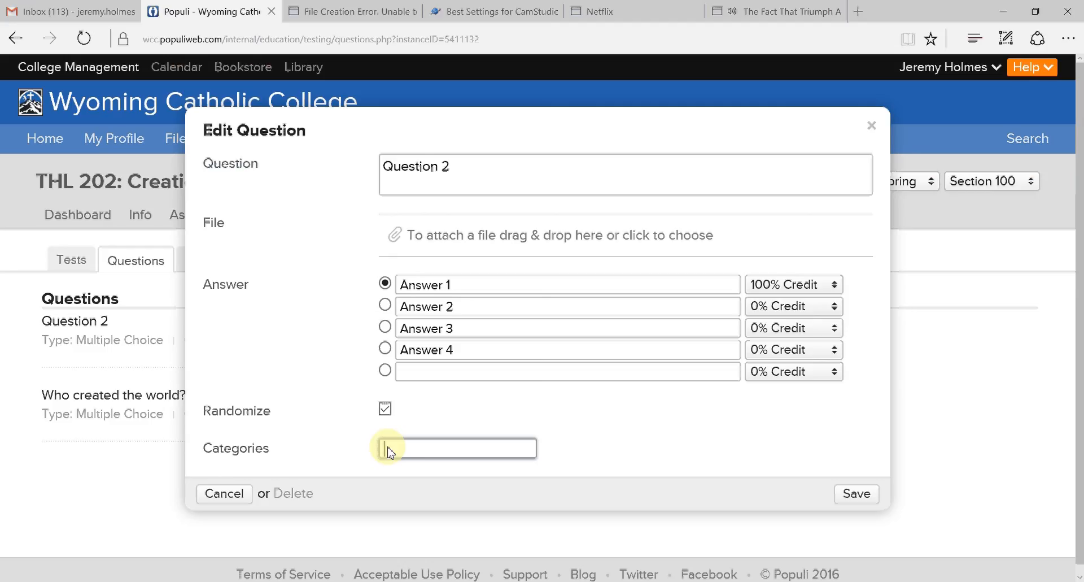
type("HLC")
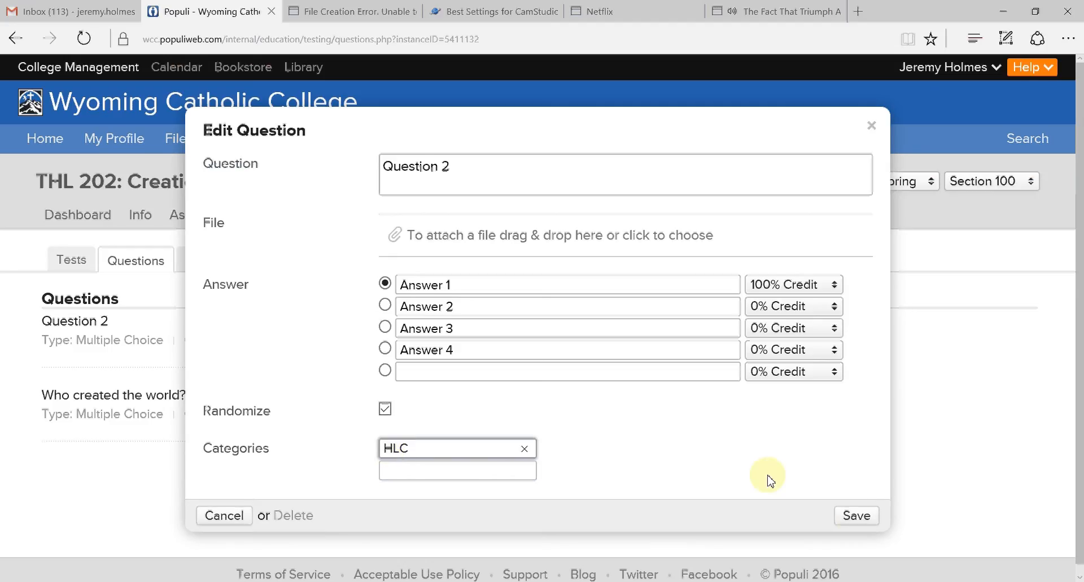
left_click(855, 517)
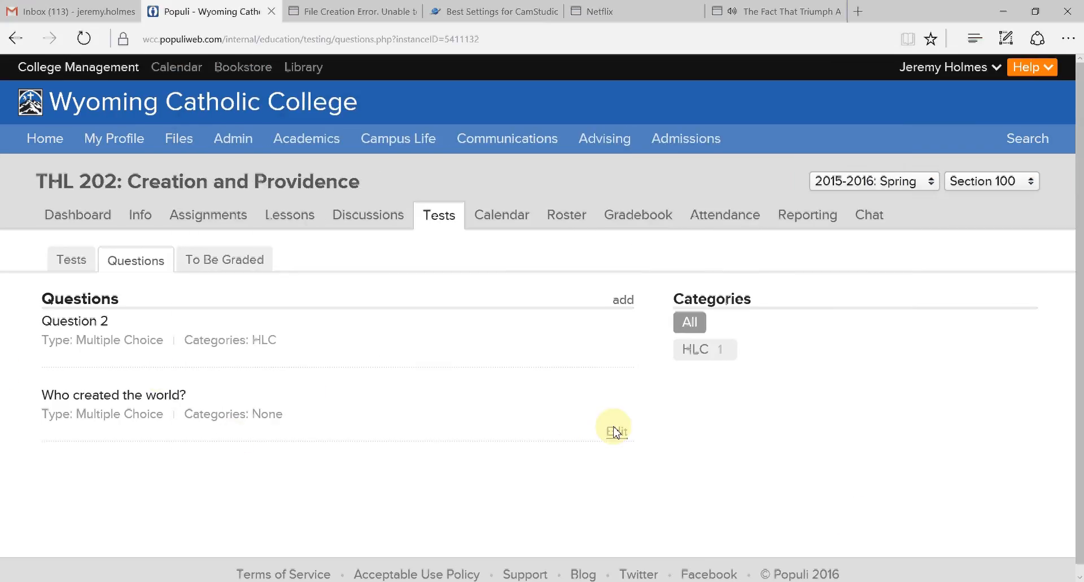
- Assign the question "Who created the world?" to the existing HLC category and save it
left_click(616, 431)
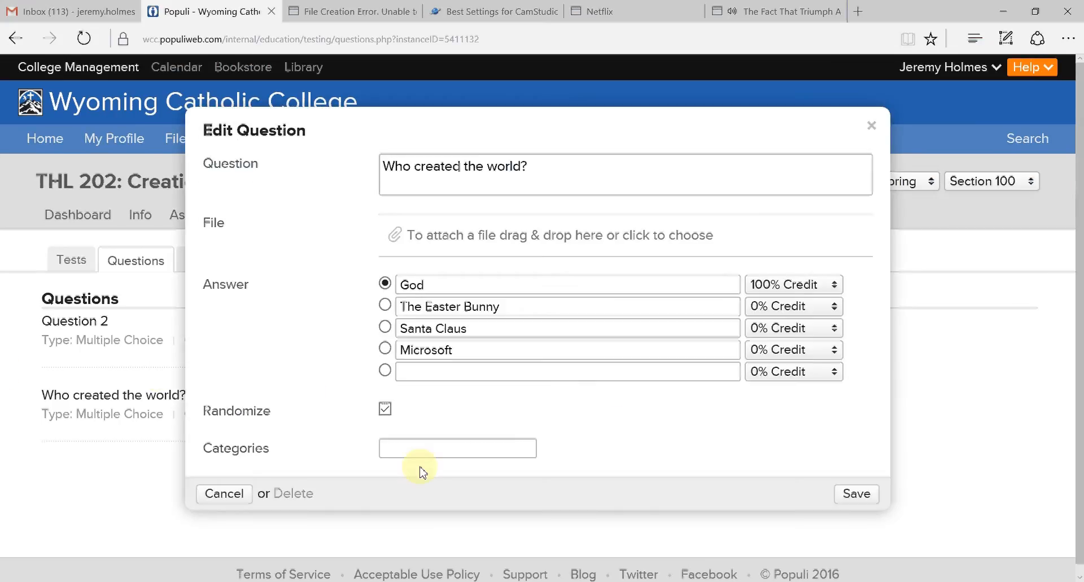
left_click(388, 455)
type("HLC")
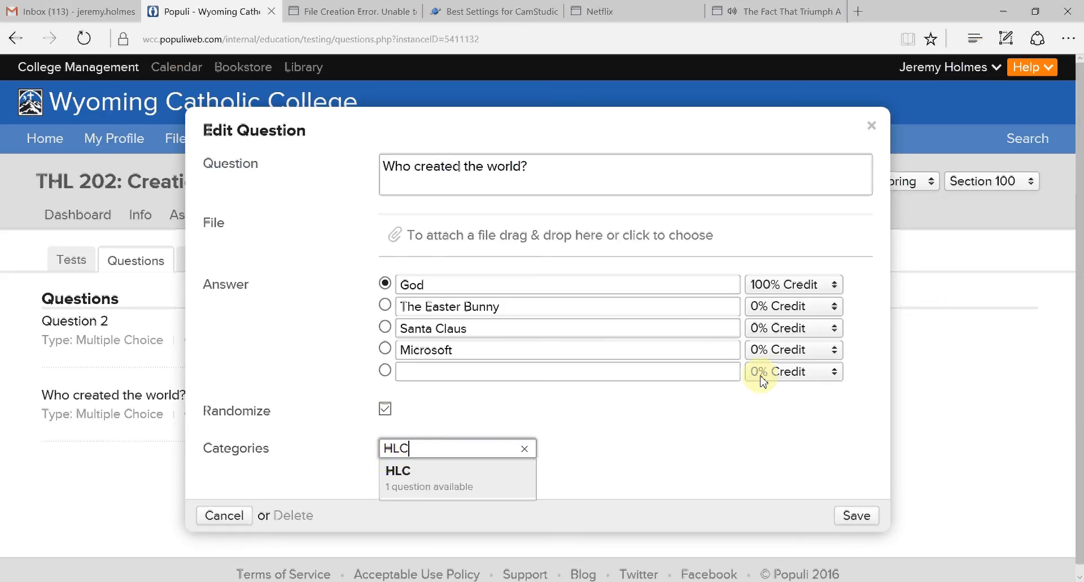
left_click(405, 478)
left_click(847, 516)
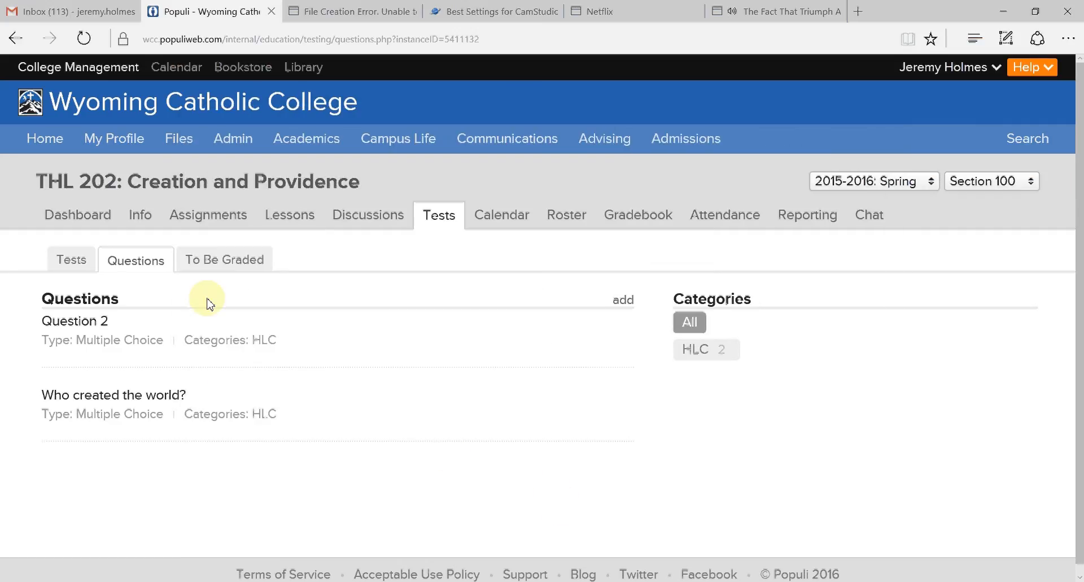
- Open Example Test from the course's test list, check its preview, and return to its design view
left_click(75, 263)
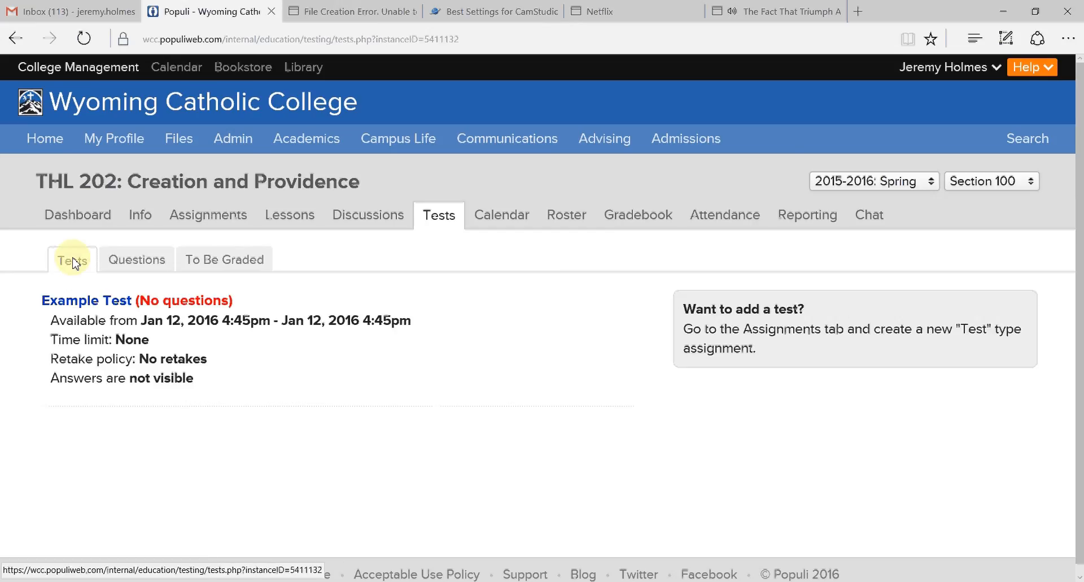
left_click(84, 304)
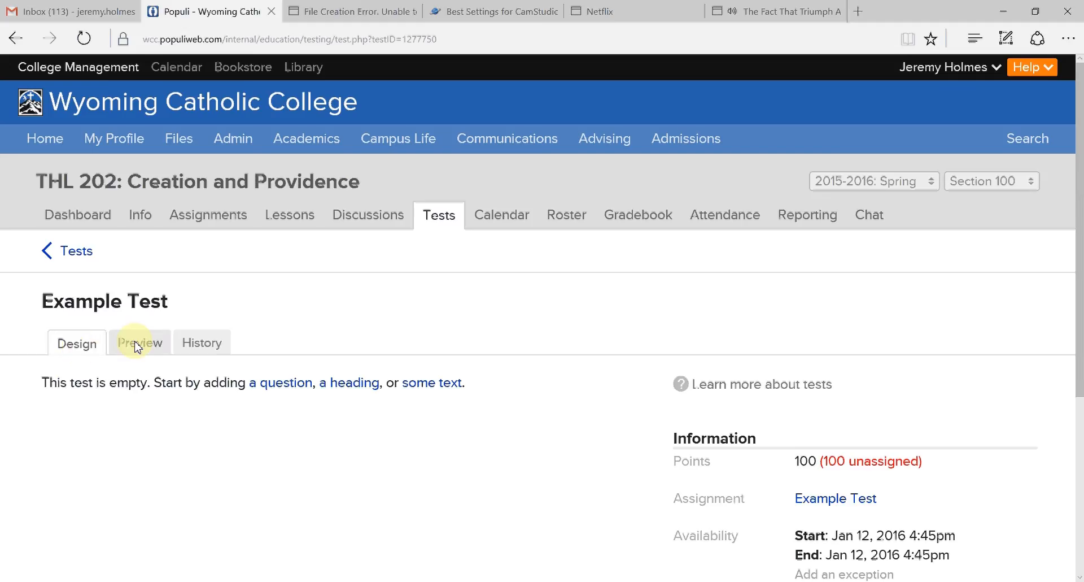
left_click(156, 347)
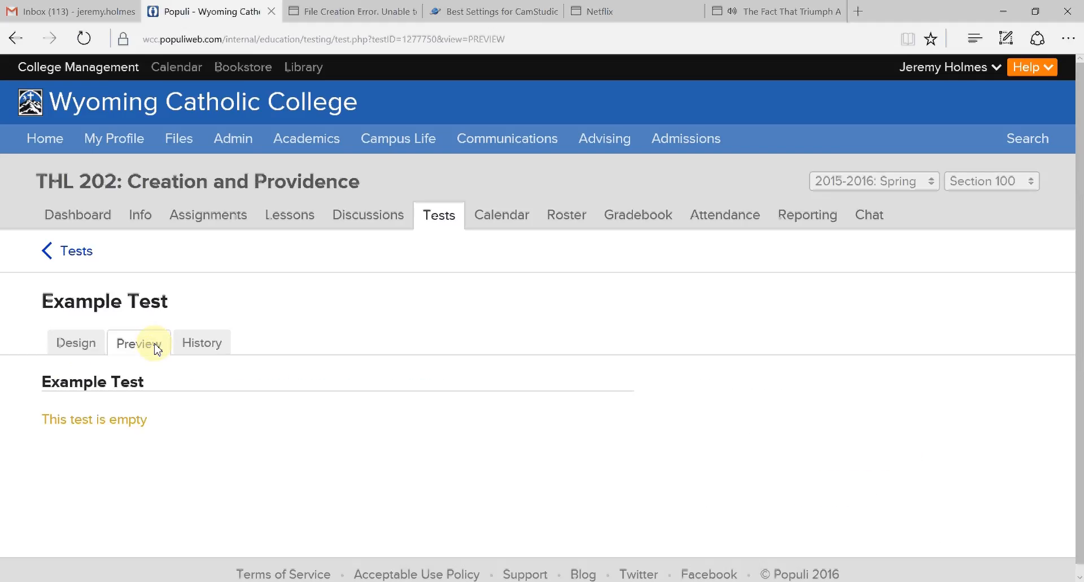
left_click(90, 345)
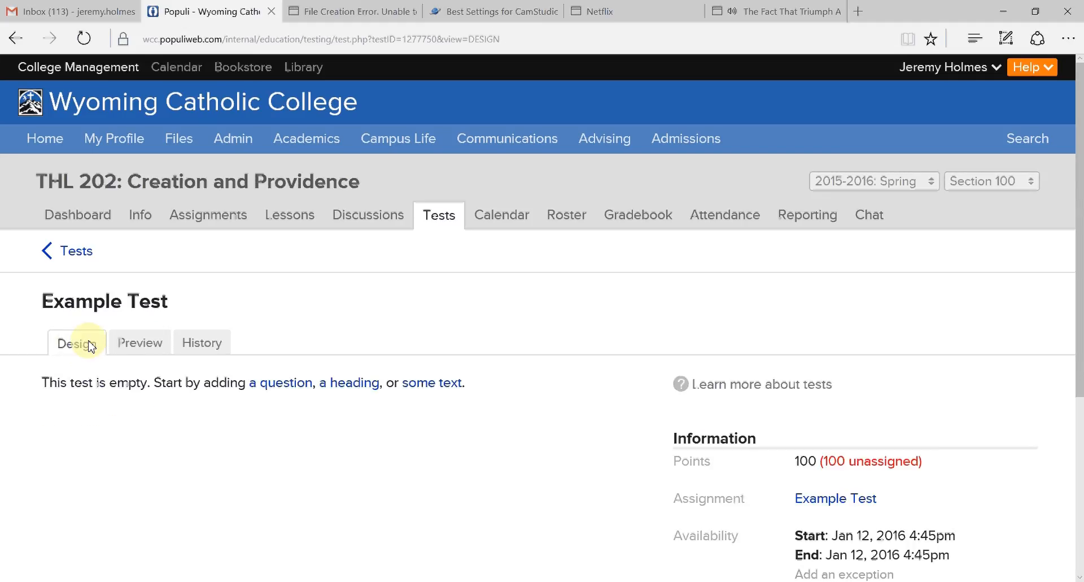
- Start adding a group of questions from a category to Example Test, choosing the HLC category
left_click(271, 389)
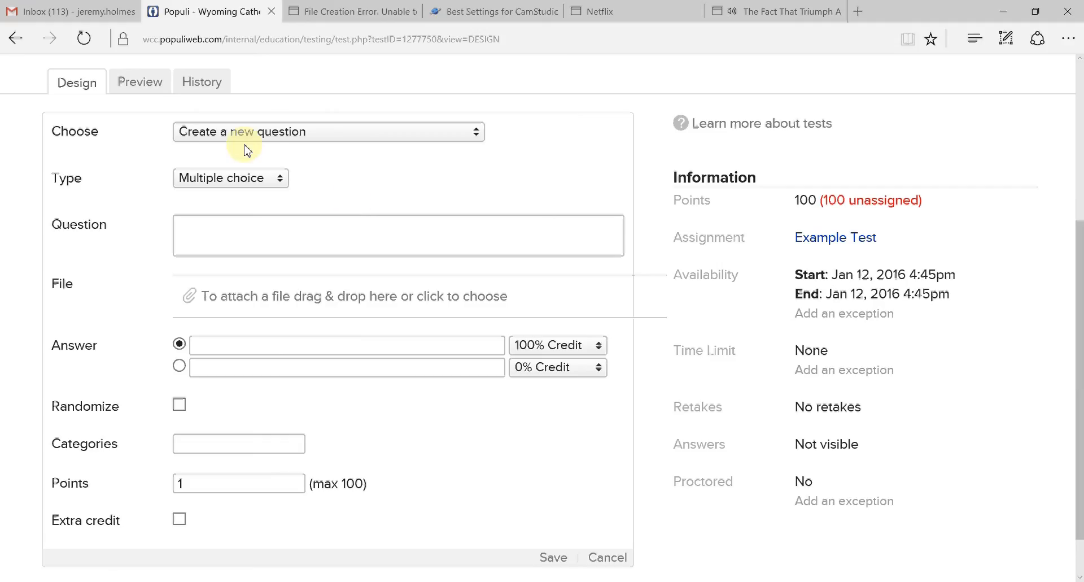
left_click(476, 134)
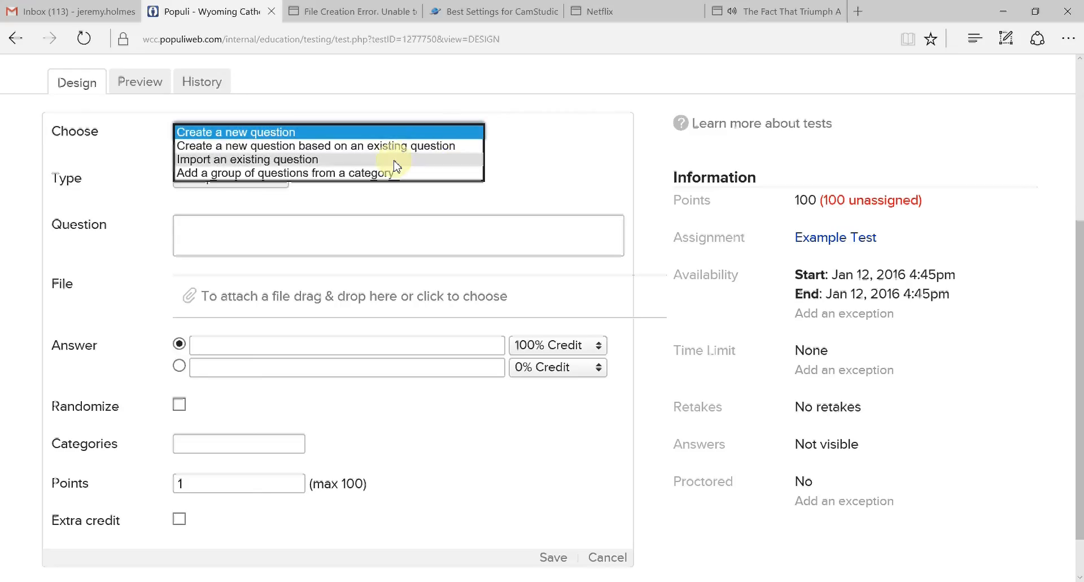
left_click(343, 176)
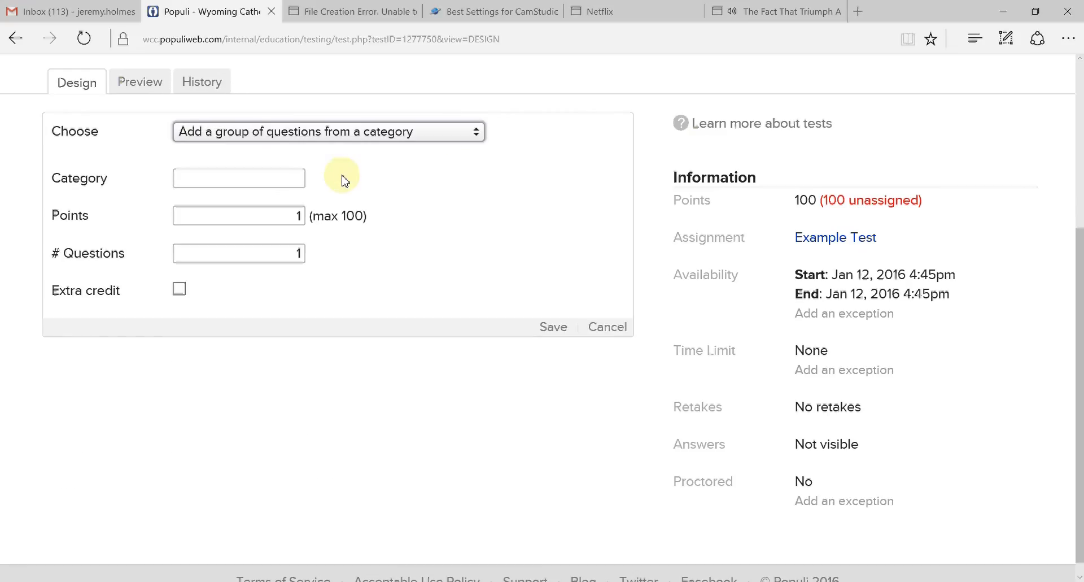
left_click(229, 180)
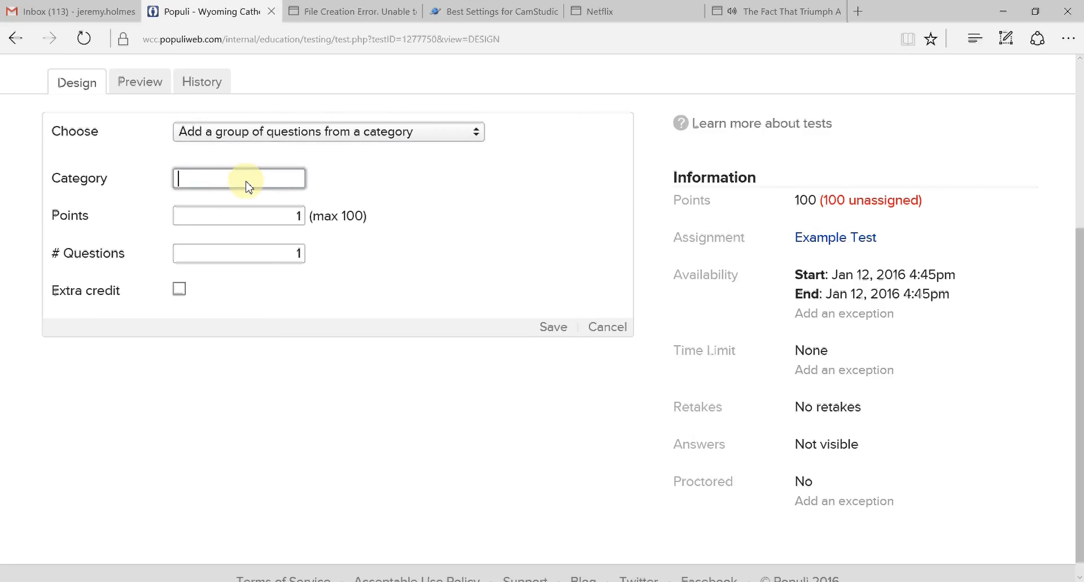
type("HL")
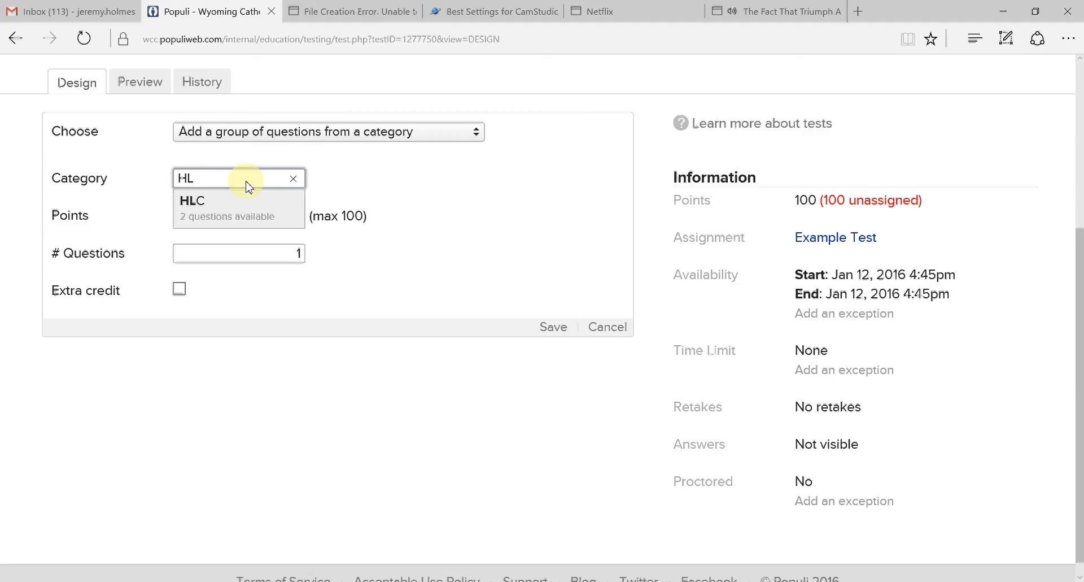
left_click(204, 202)
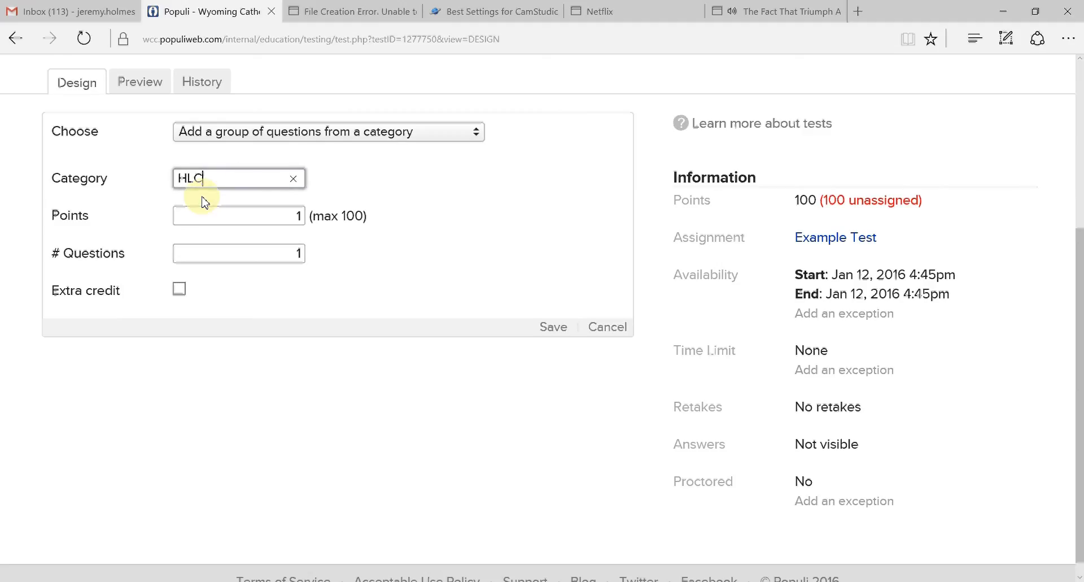
- Set the question group to 2 points and 2 questions, and save it
left_click(192, 223)
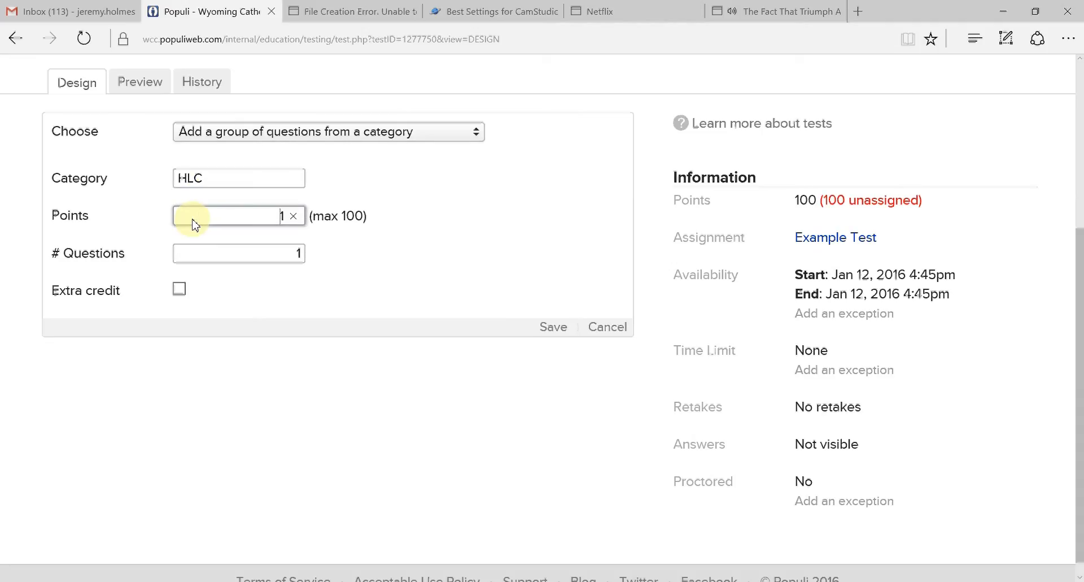
key("BackSpace")
type("2")
left_click(277, 260)
key("BackSpace")
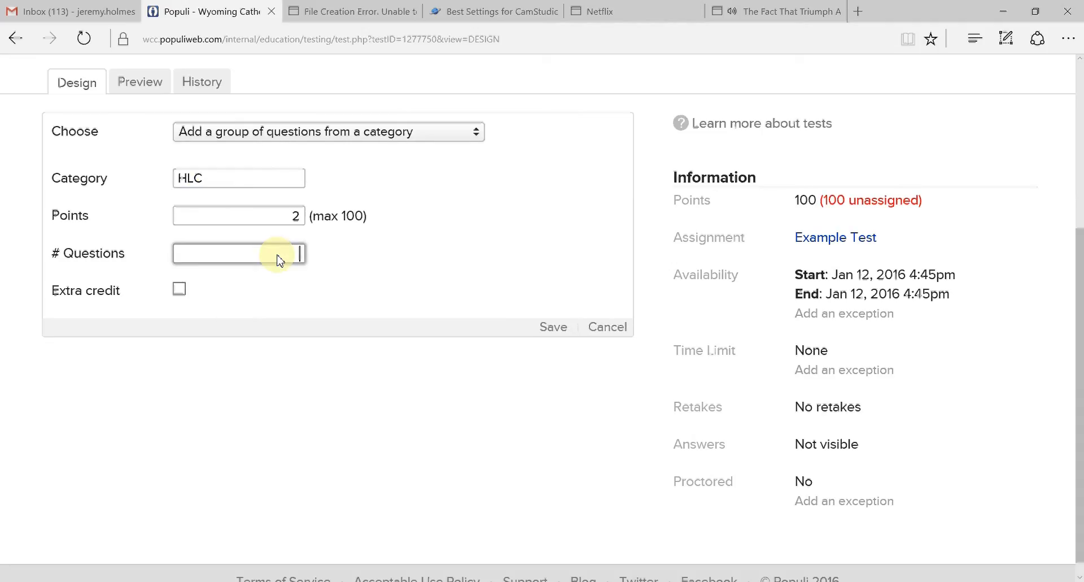
type("2")
left_click(549, 332)
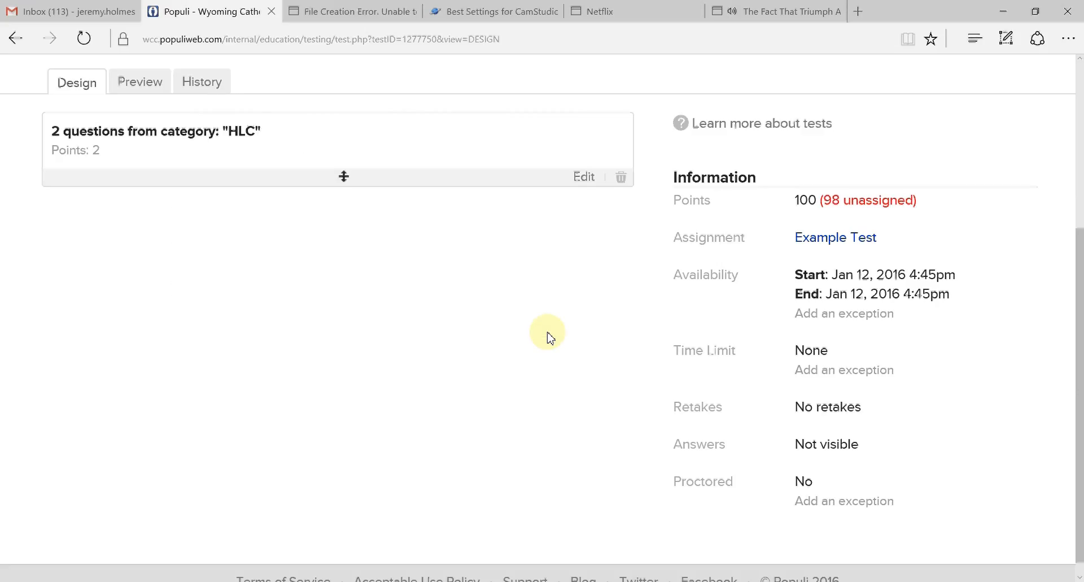
- Preview Example Test and review both questions with their answer choices
scroll(452, 336, "up", 5)
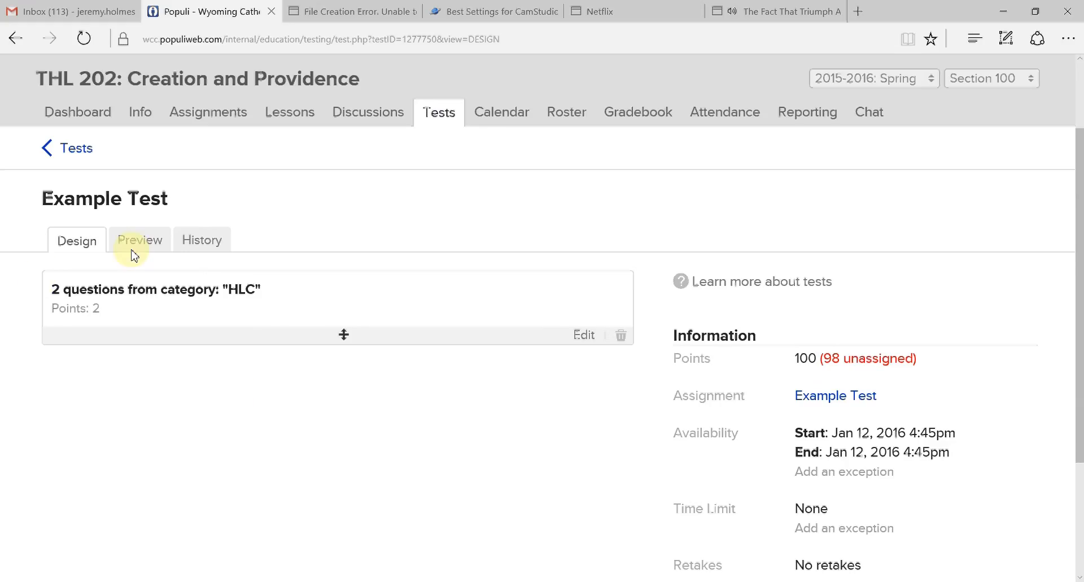
left_click(146, 238)
scroll(380, 286, "down", 4)
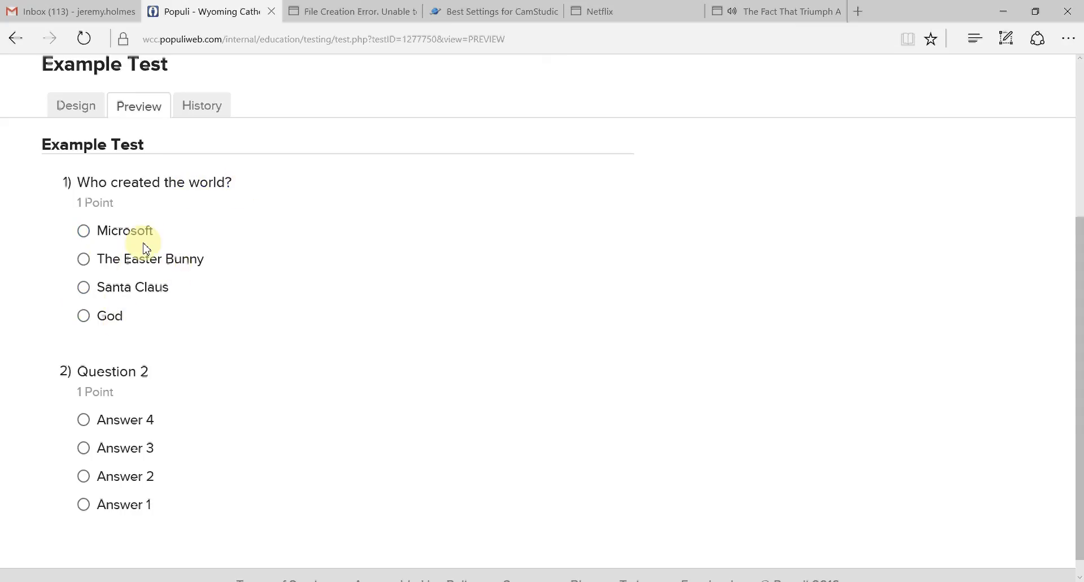
scroll(188, 315, "down", 1)
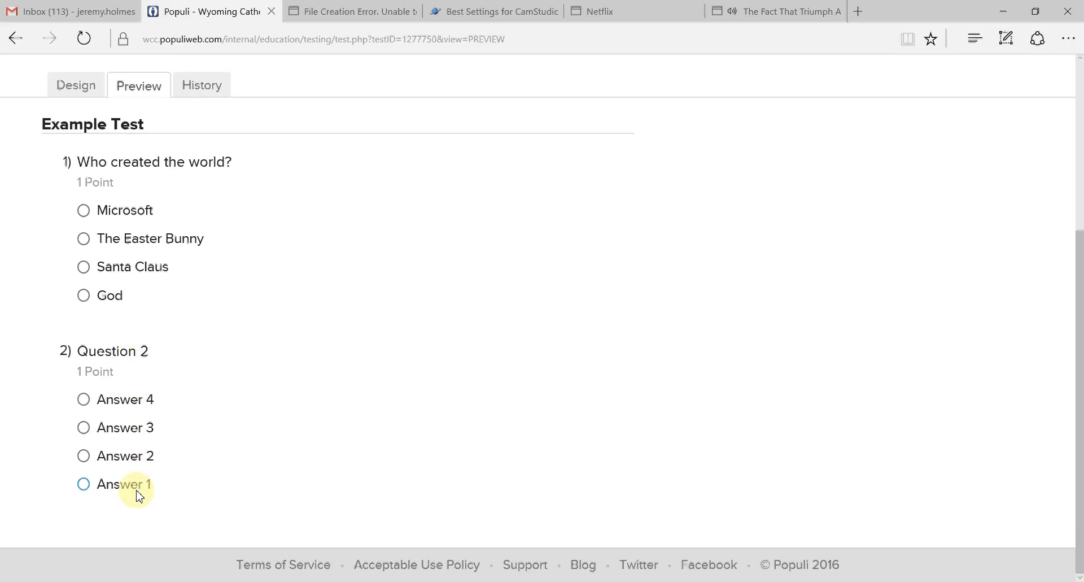
- Return to the test design and generate the preview again to compare the order of the answer choices
left_click(82, 89)
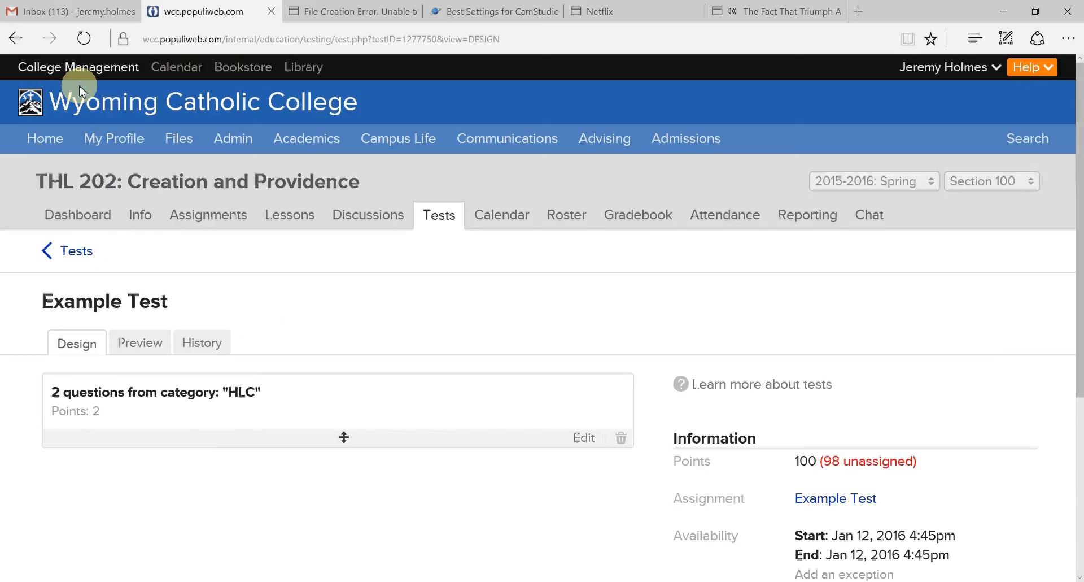
left_click(148, 343)
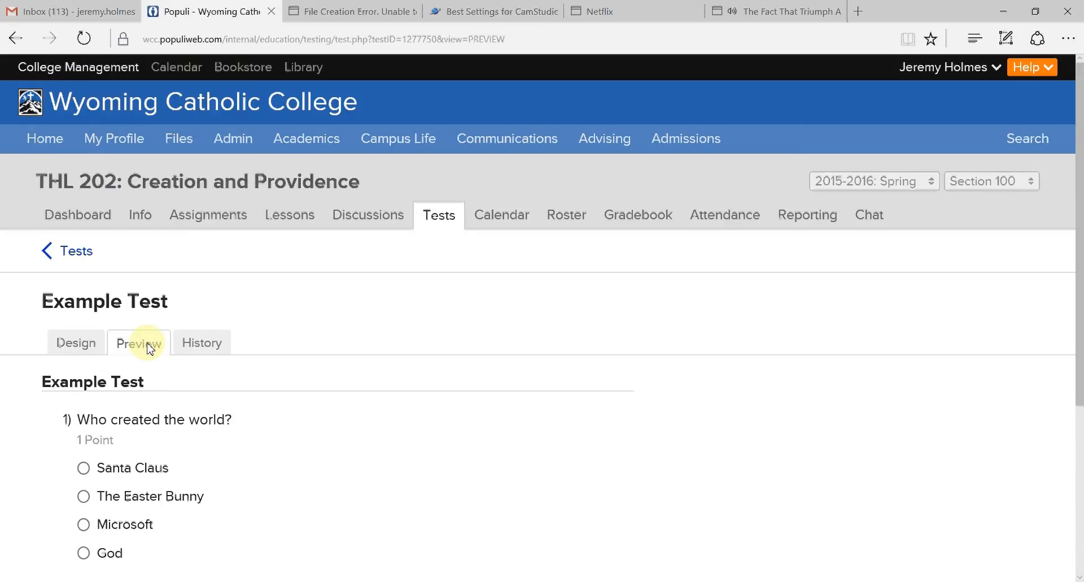
scroll(326, 274, "down", 5)
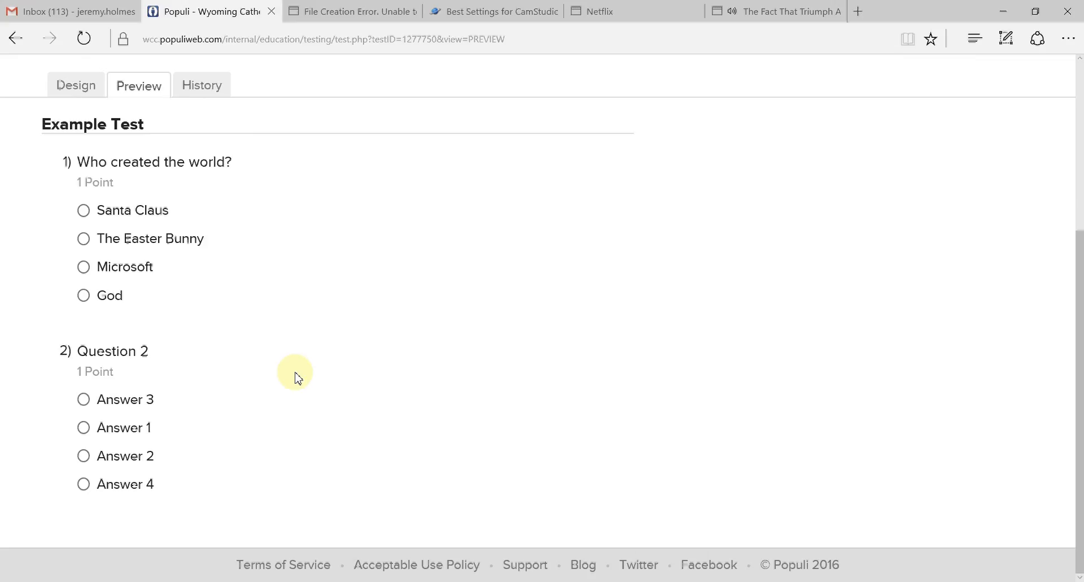
scroll(298, 377, "up", 5)
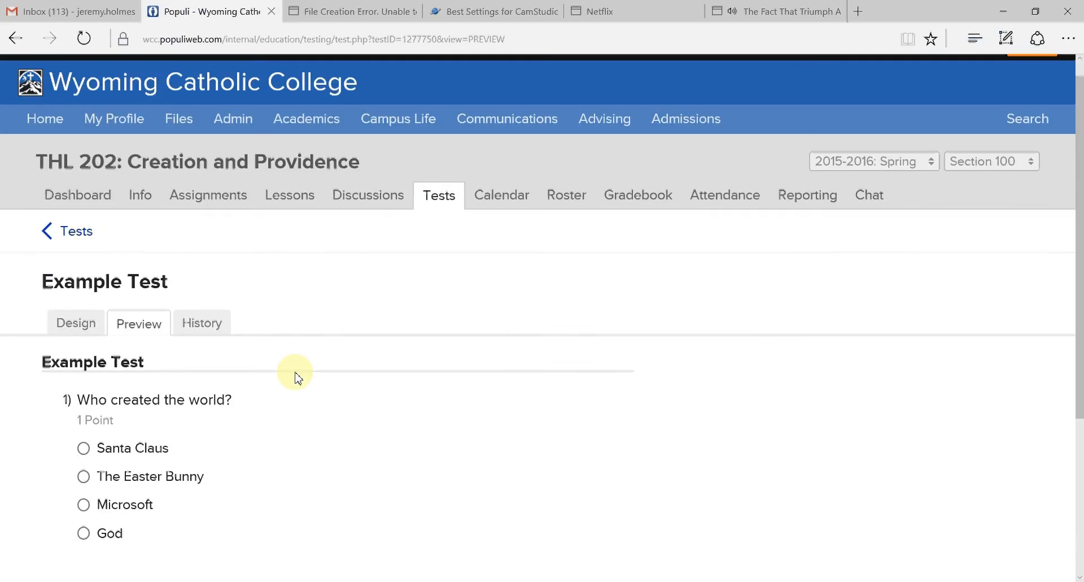
scroll(298, 377, "down", 4)
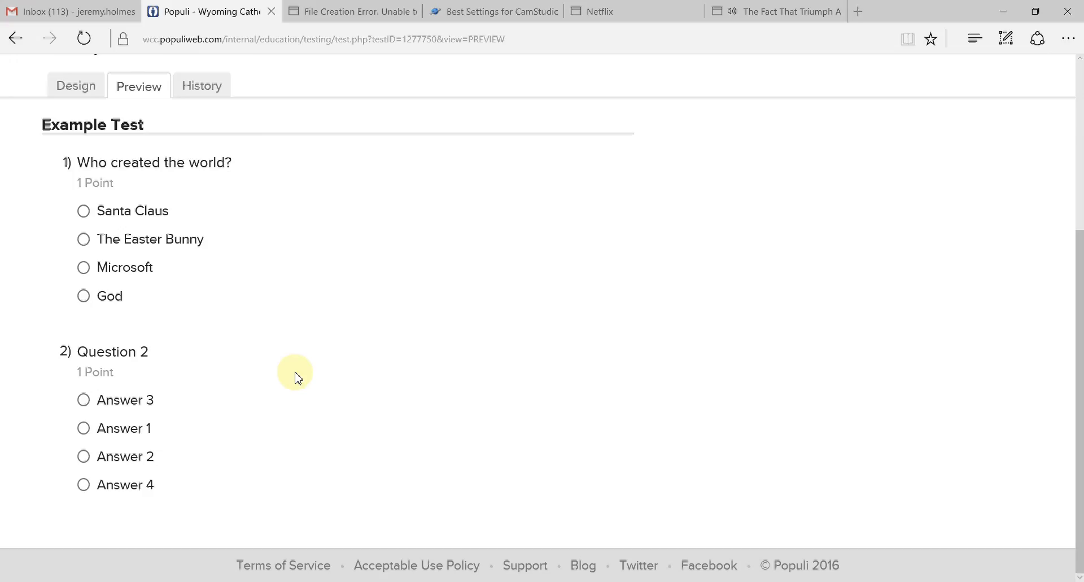
scroll(297, 377, "up", 3)
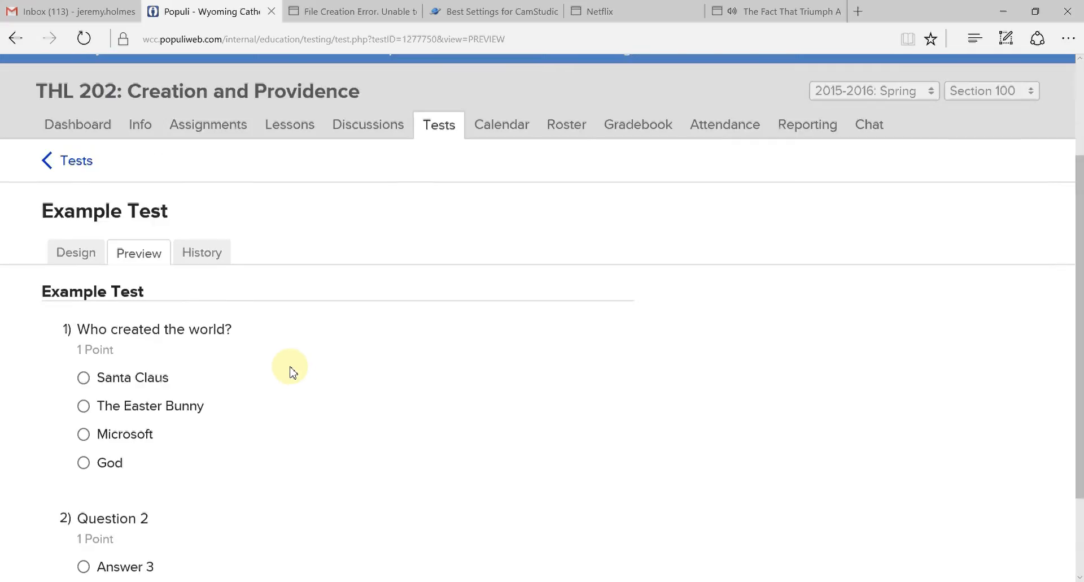
scroll(292, 372, "up", 2)
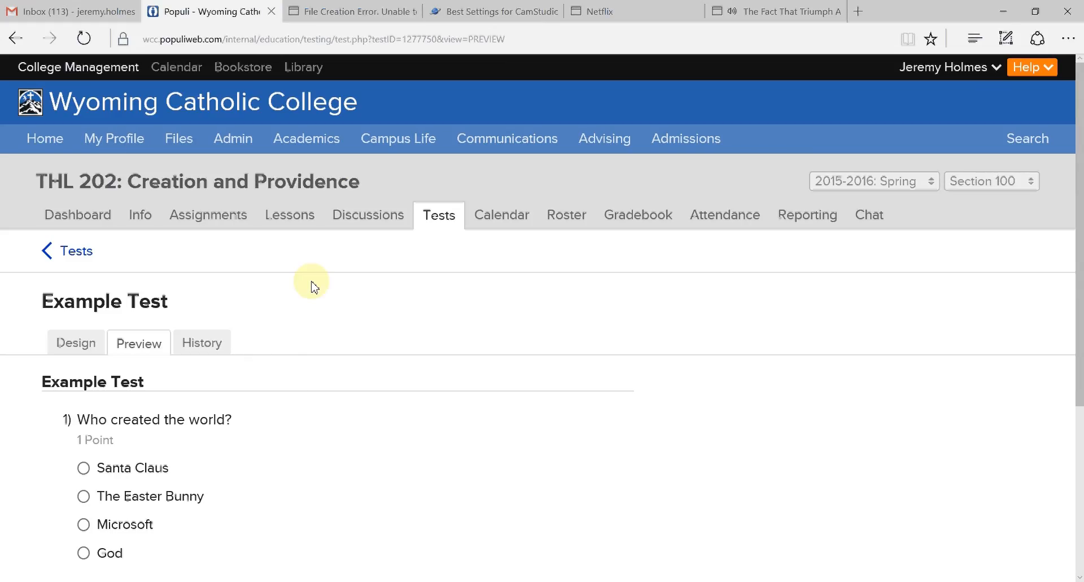
- Open the course's assignments and switch to Section 200
left_click(187, 218)
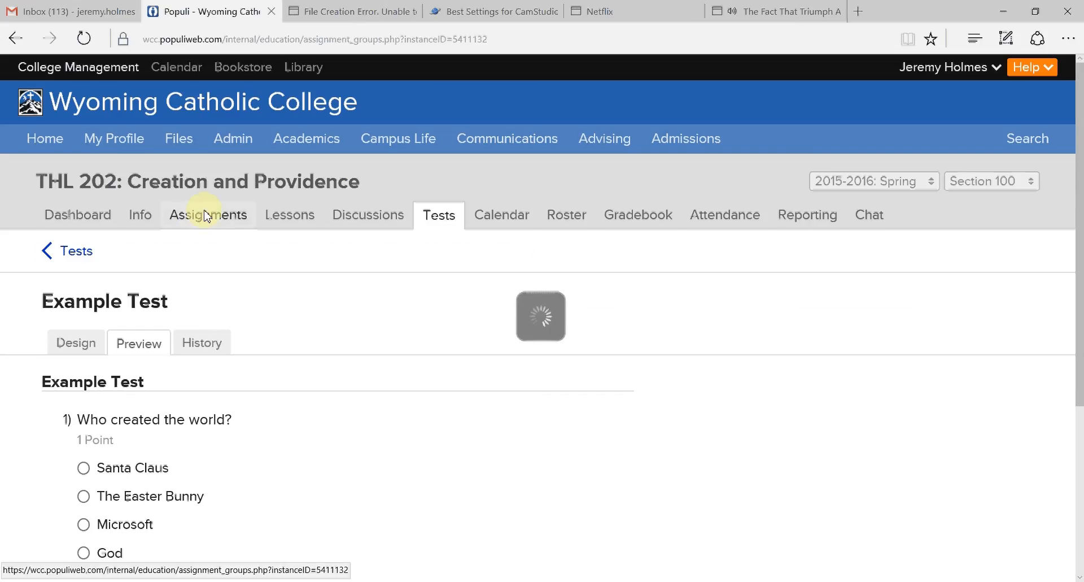
left_click(1015, 184)
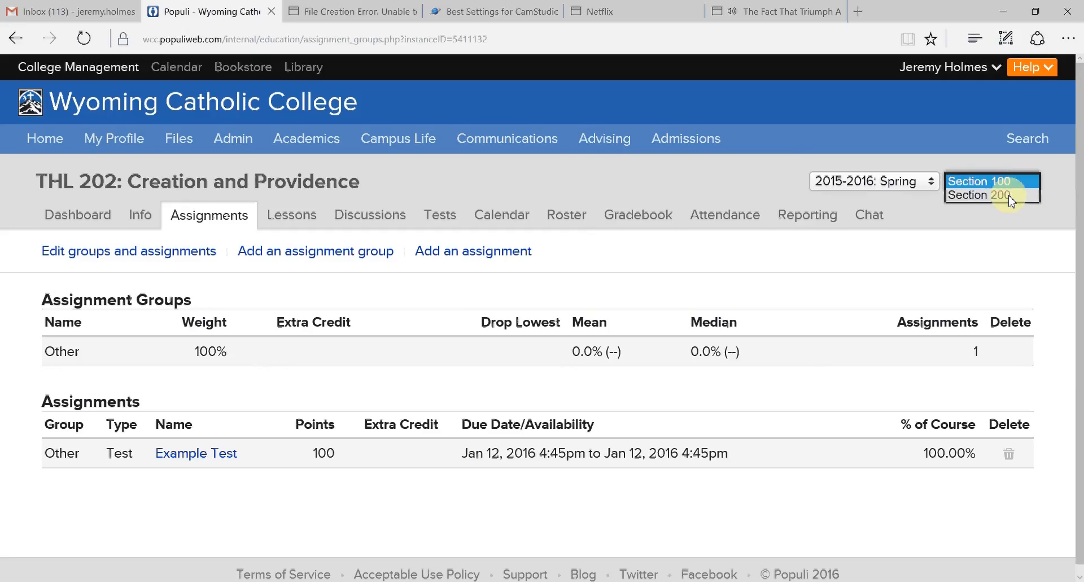
left_click(1011, 198)
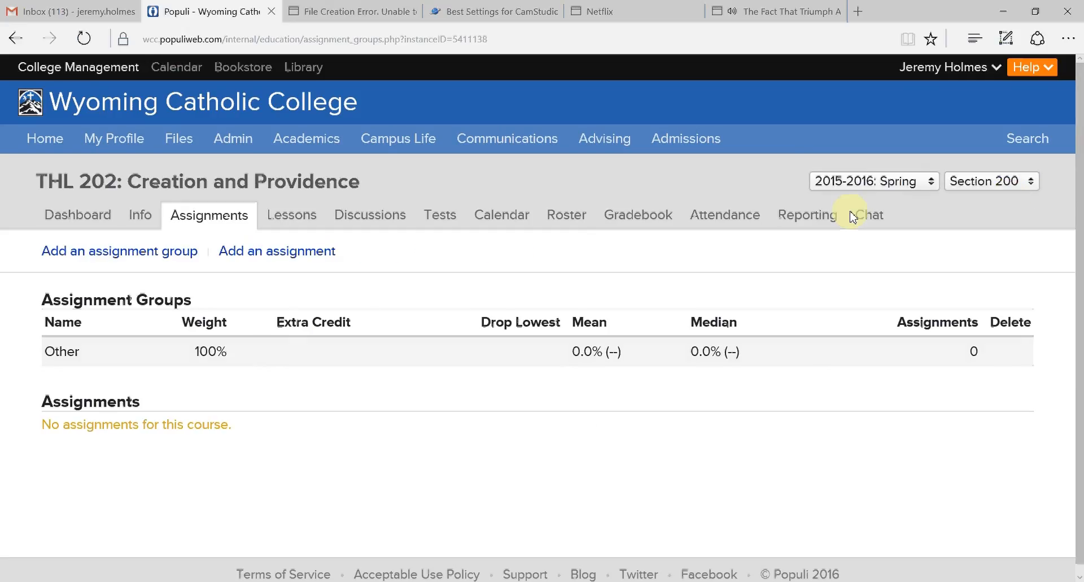
- Start a new assignment named Example Test with the description Example Test and 100 points
left_click(304, 252)
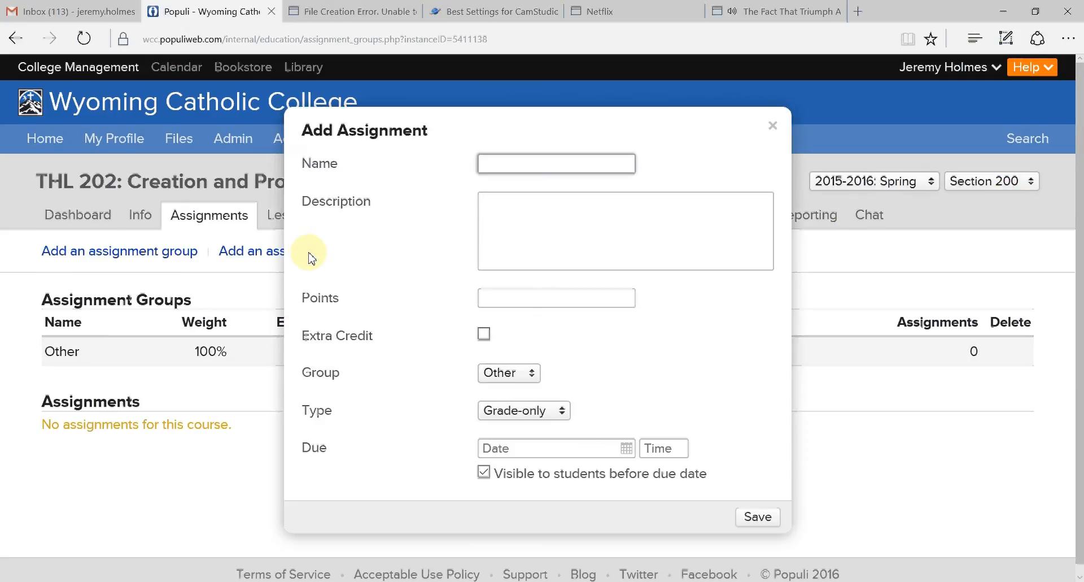
type("Example Test")
key("Tab")
type("Example")
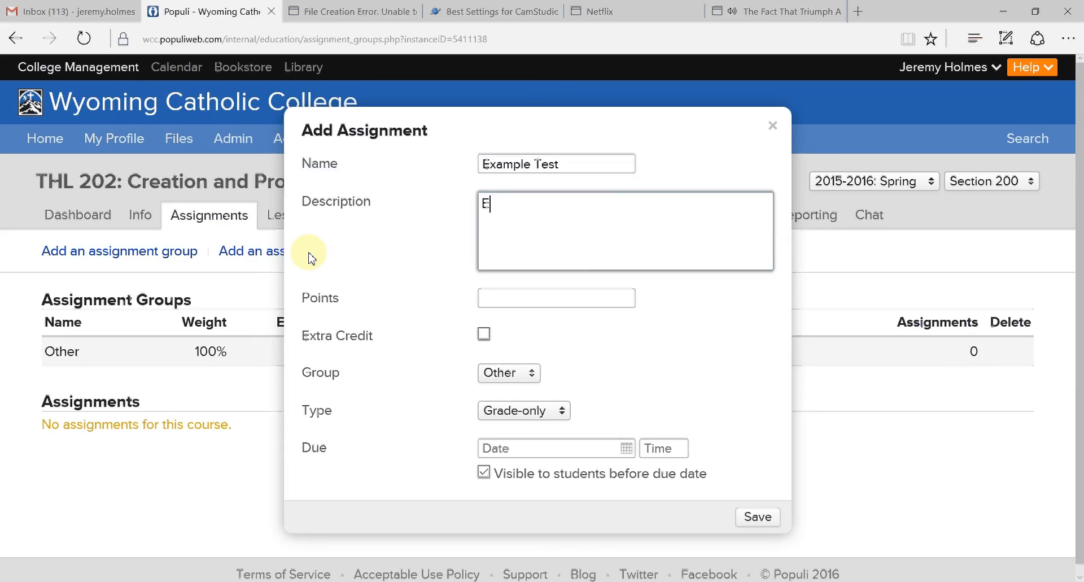
type(" Test")
left_click(509, 299)
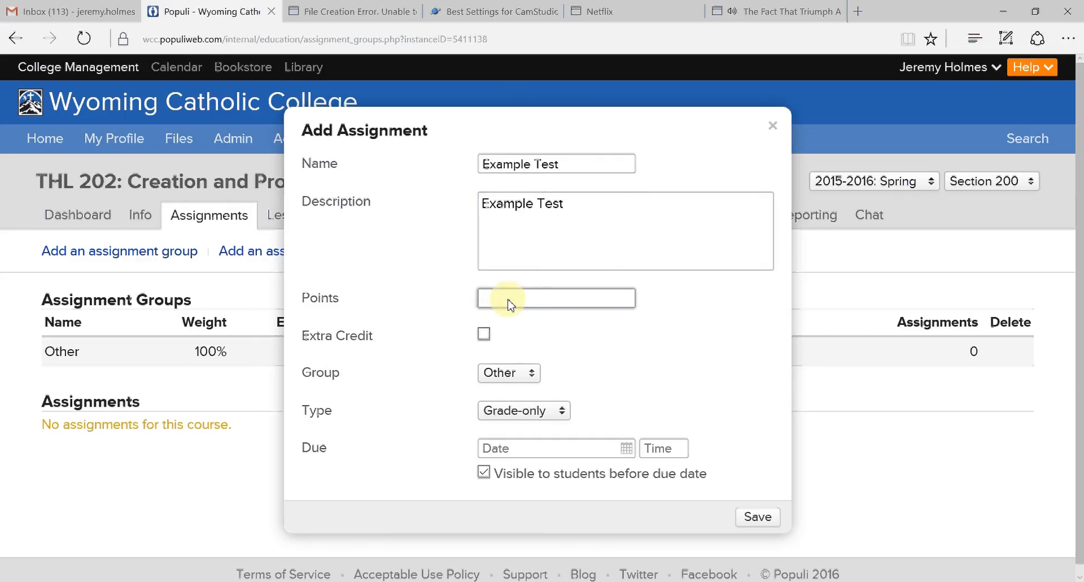
type("100")
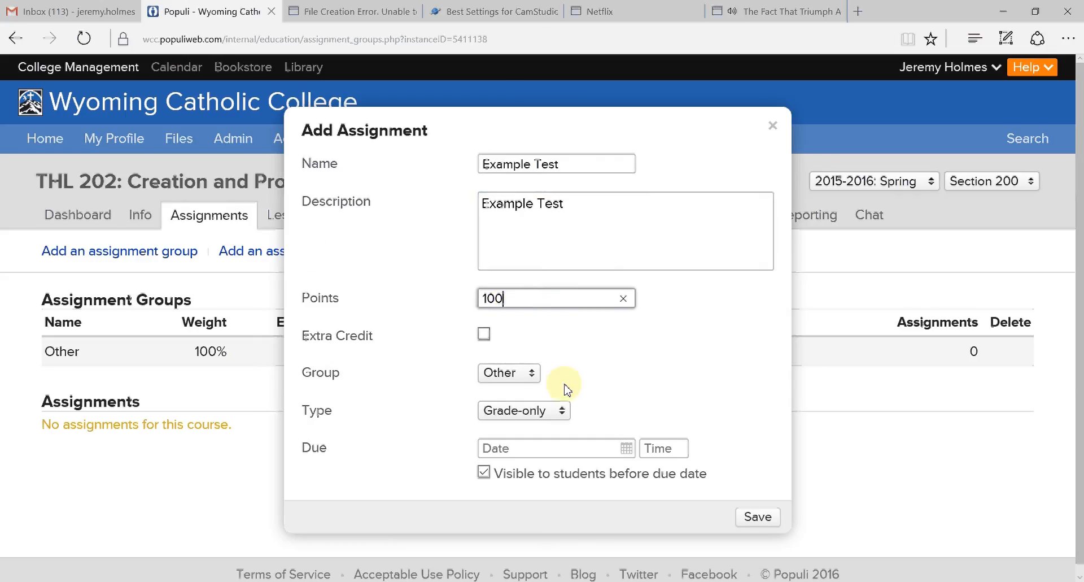
- Set the assignment's type to Test and save it with the remaining default options
left_click(563, 413)
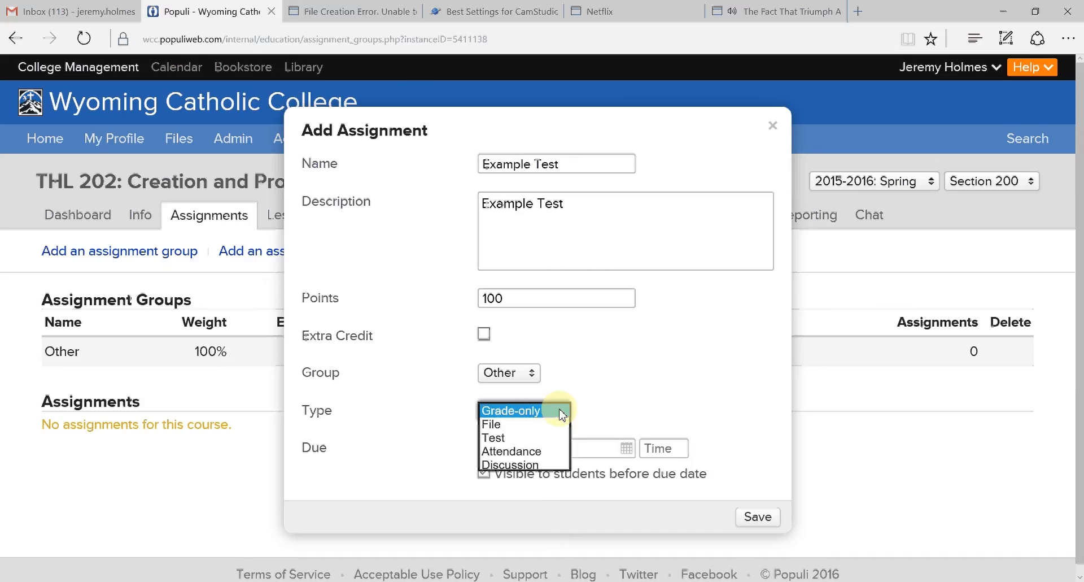
left_click(512, 438)
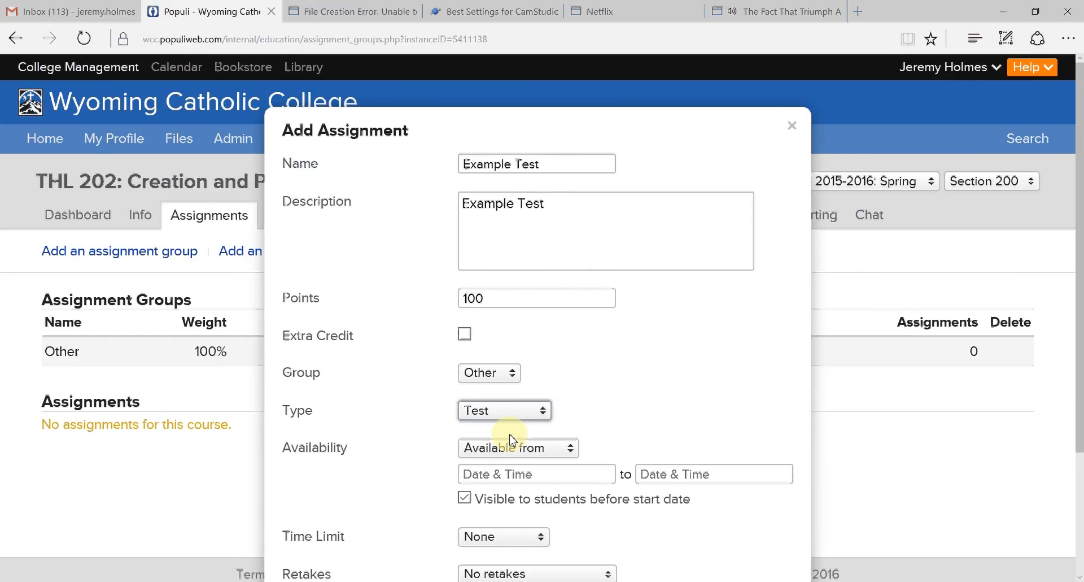
scroll(511, 439, "down", 3)
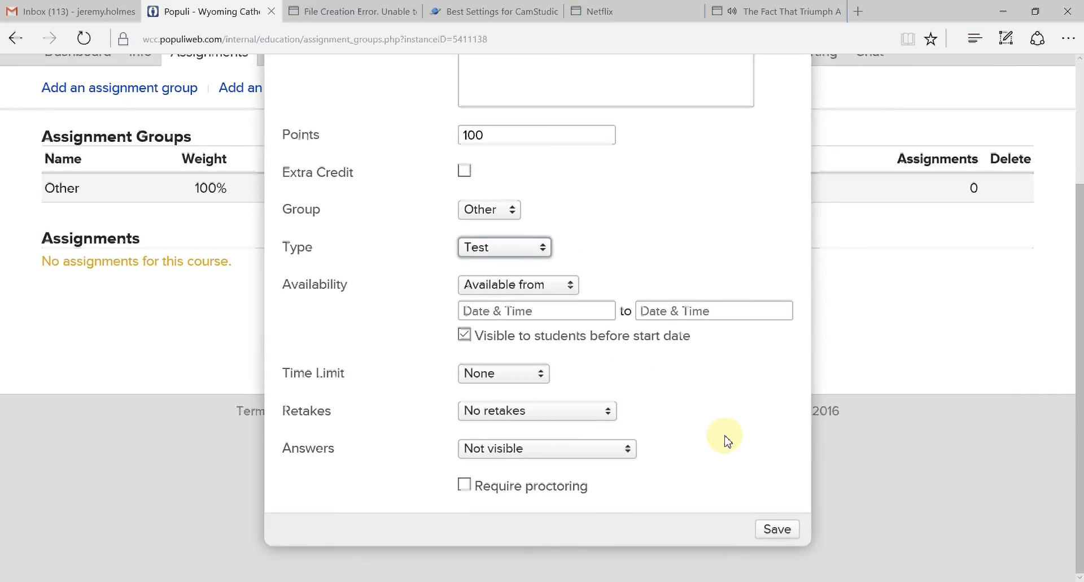
left_click(772, 529)
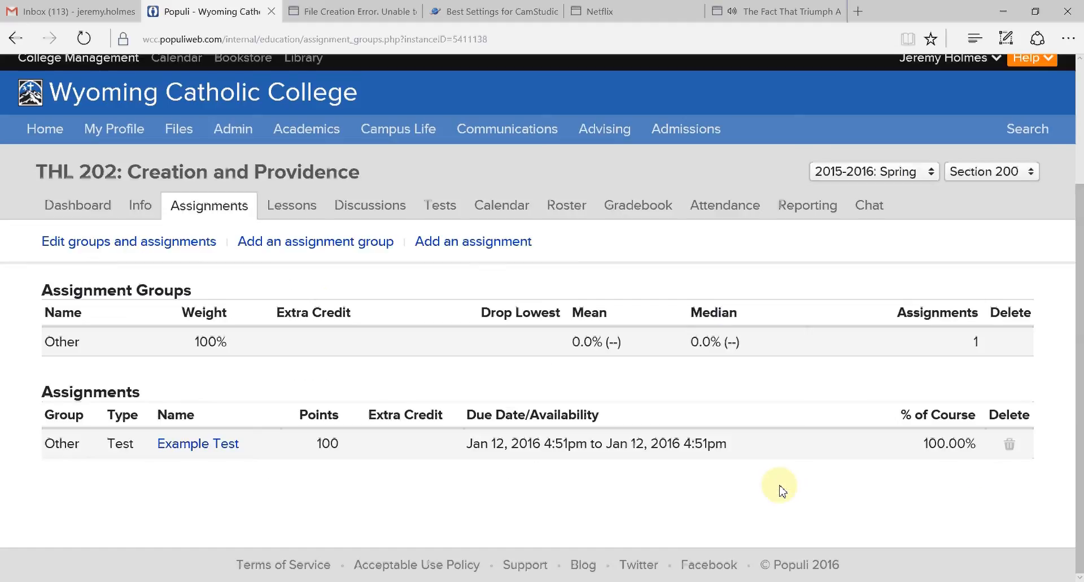
- Open the design of the new Example Test from Section 200's list of tests
left_click(449, 206)
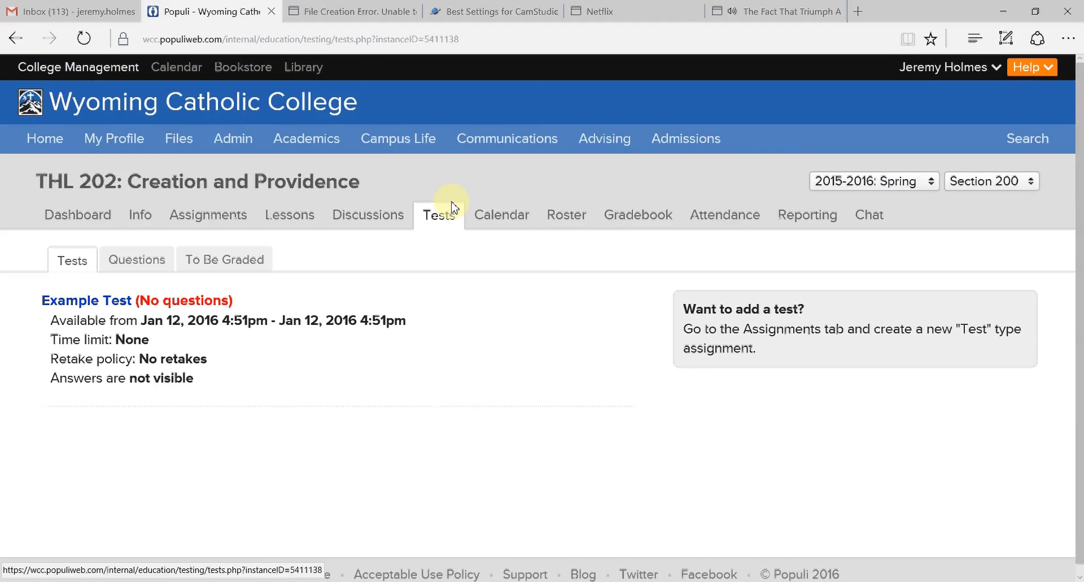
scroll(407, 313, "down", 1)
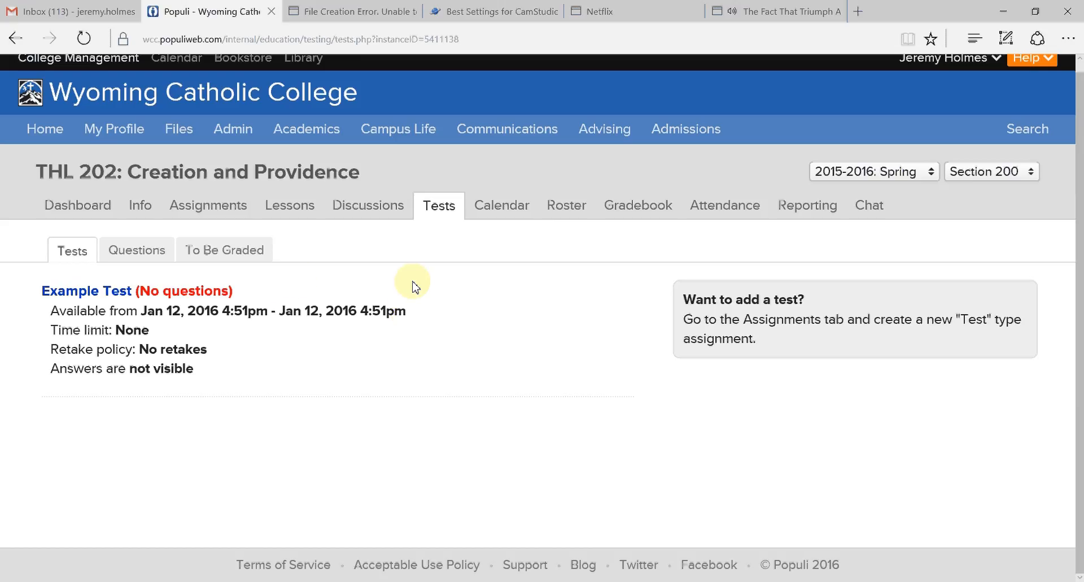
left_click(88, 291)
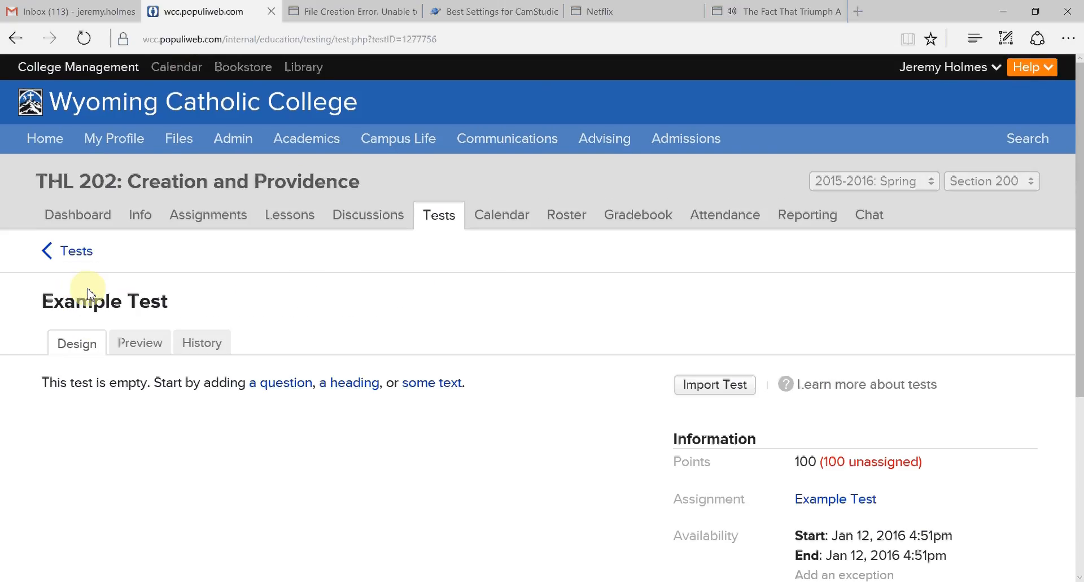
scroll(192, 266, "down", 1)
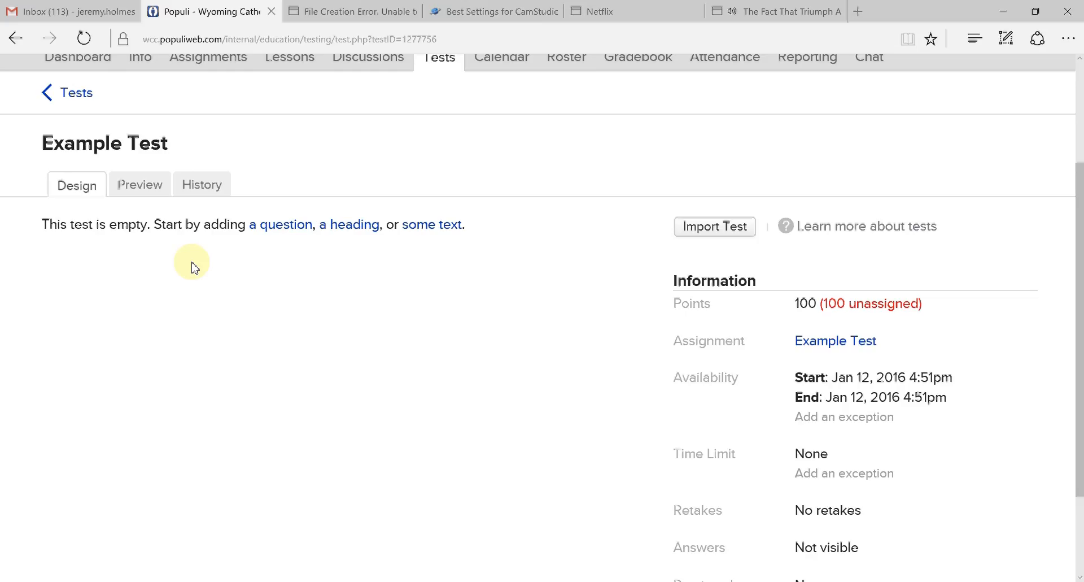
left_click(281, 226)
scroll(286, 233, "down", 2)
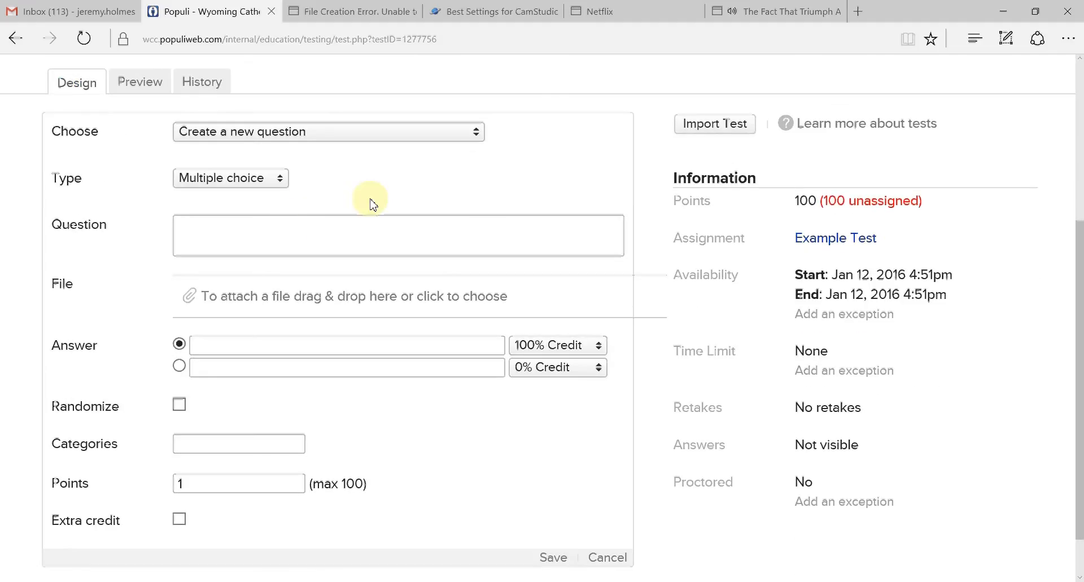
left_click(477, 135)
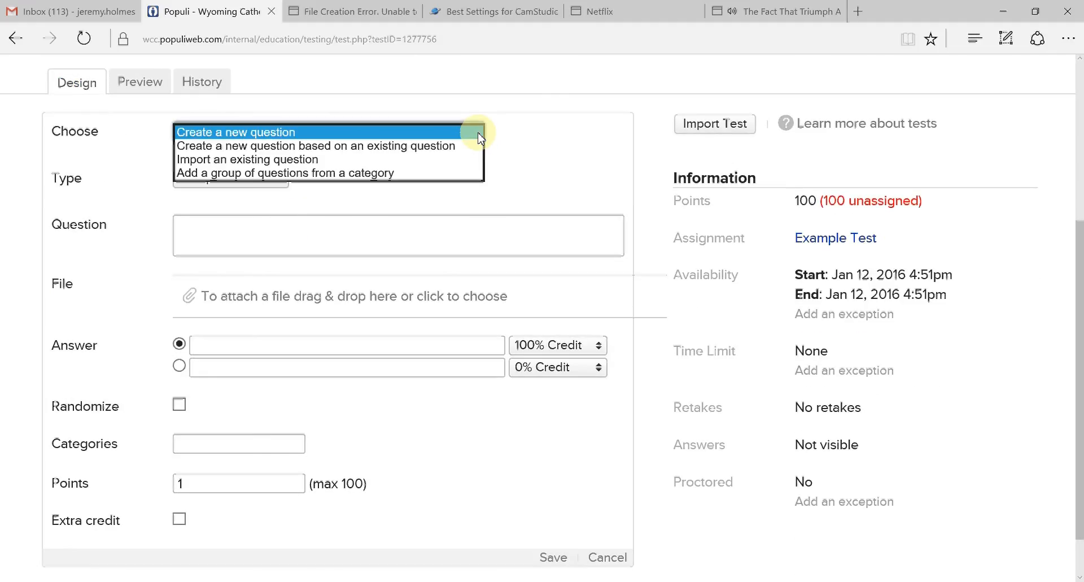
left_click(478, 138)
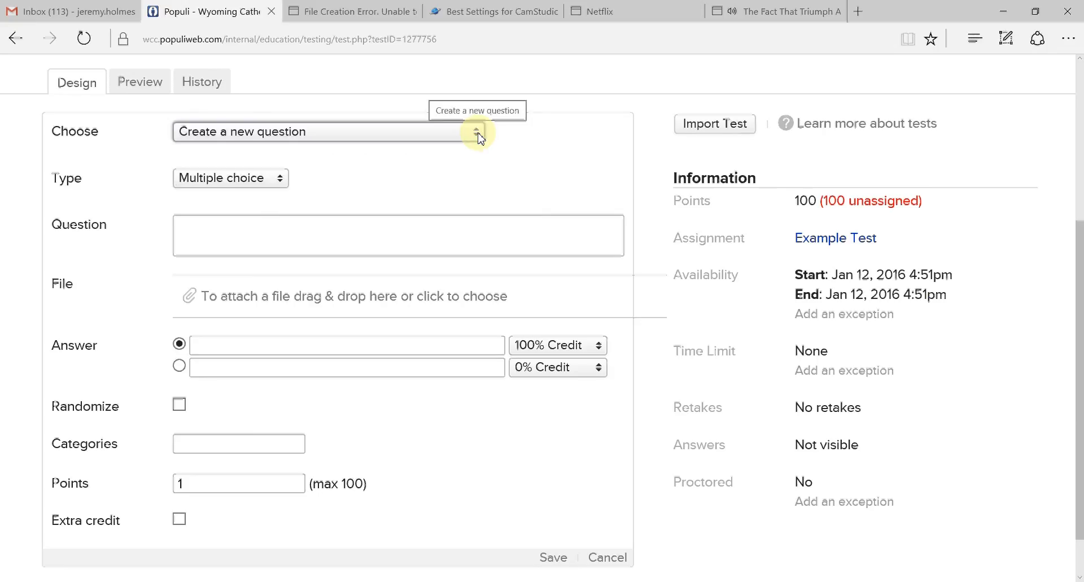
left_click(82, 86)
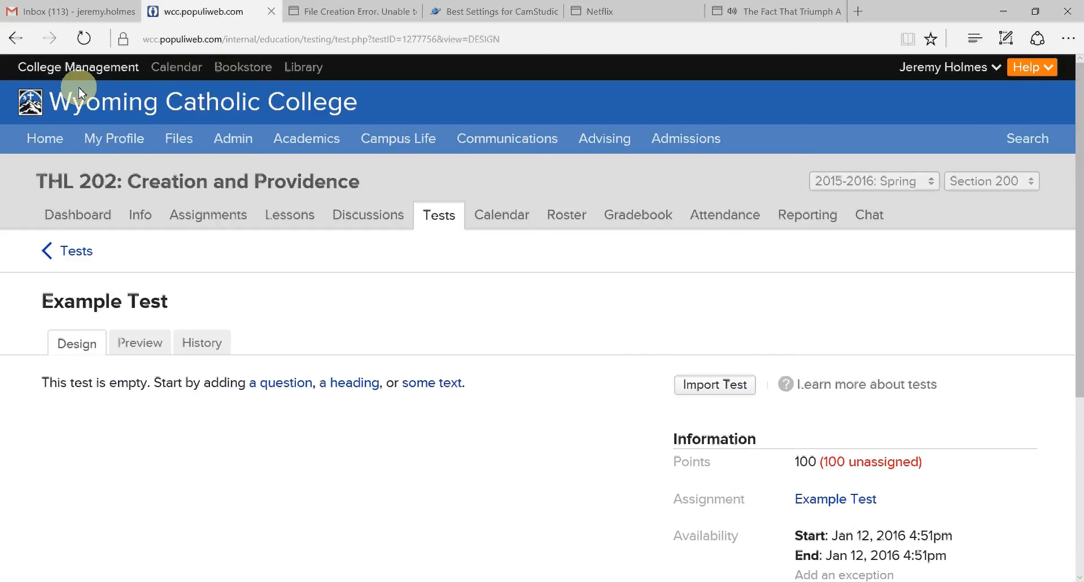
scroll(312, 291, "down", 3)
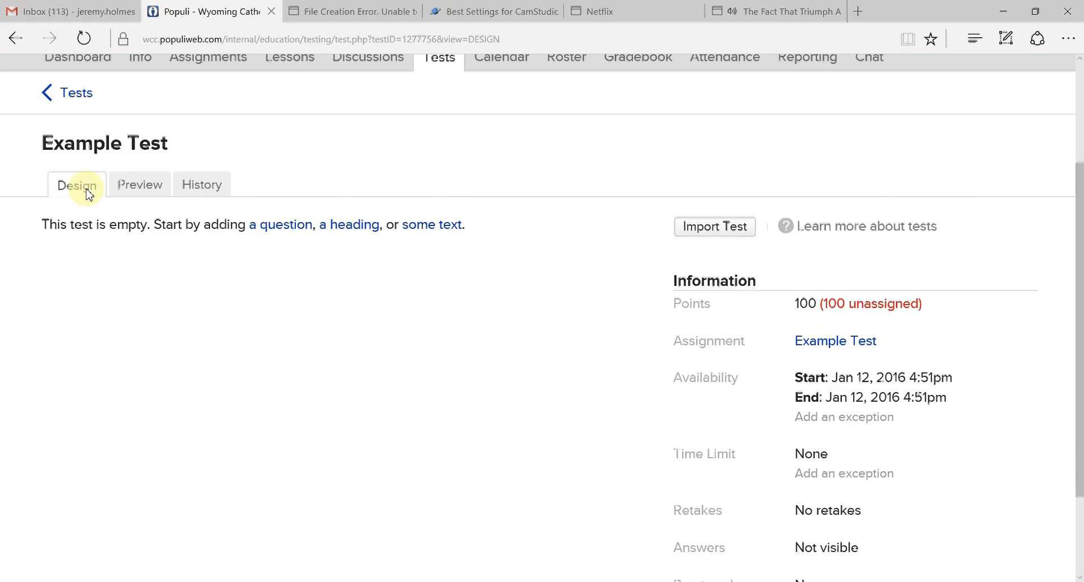
- Import the questions of Example Test from THL 202: Spring 2015-2016 Section 100 into the empty test
left_click(708, 234)
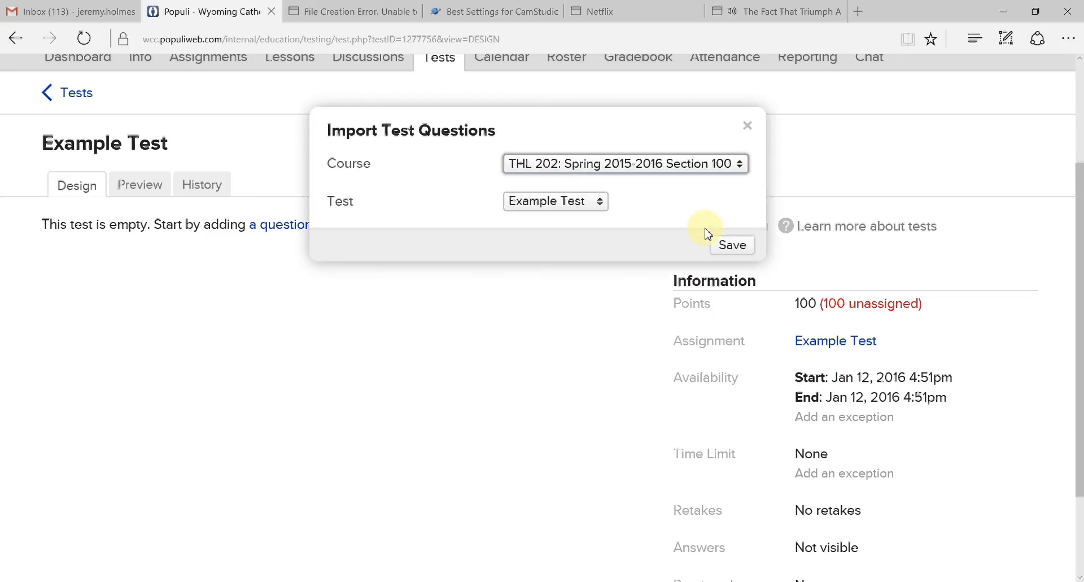
left_click(600, 206)
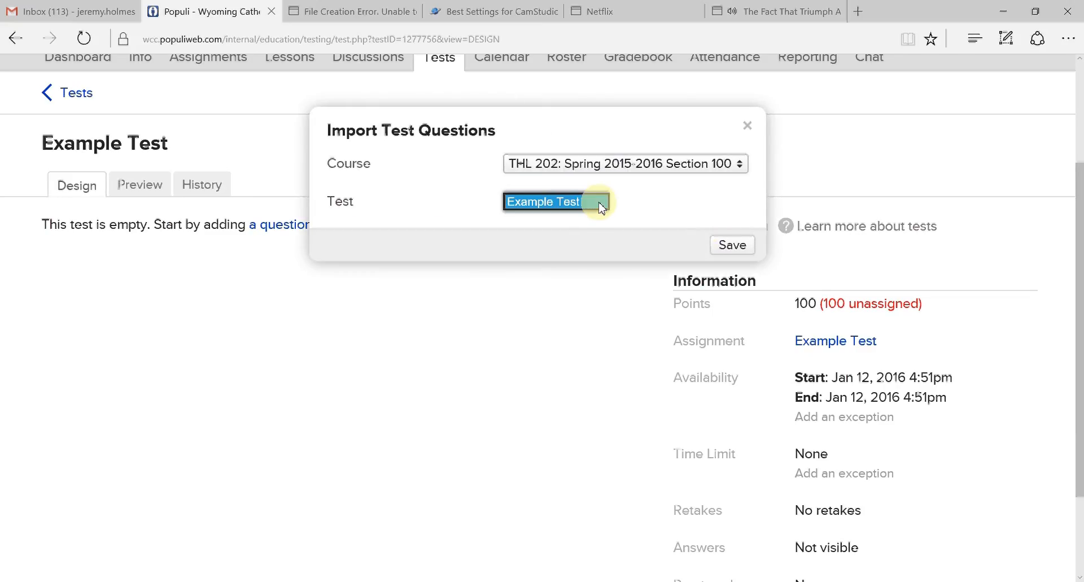
left_click(654, 212)
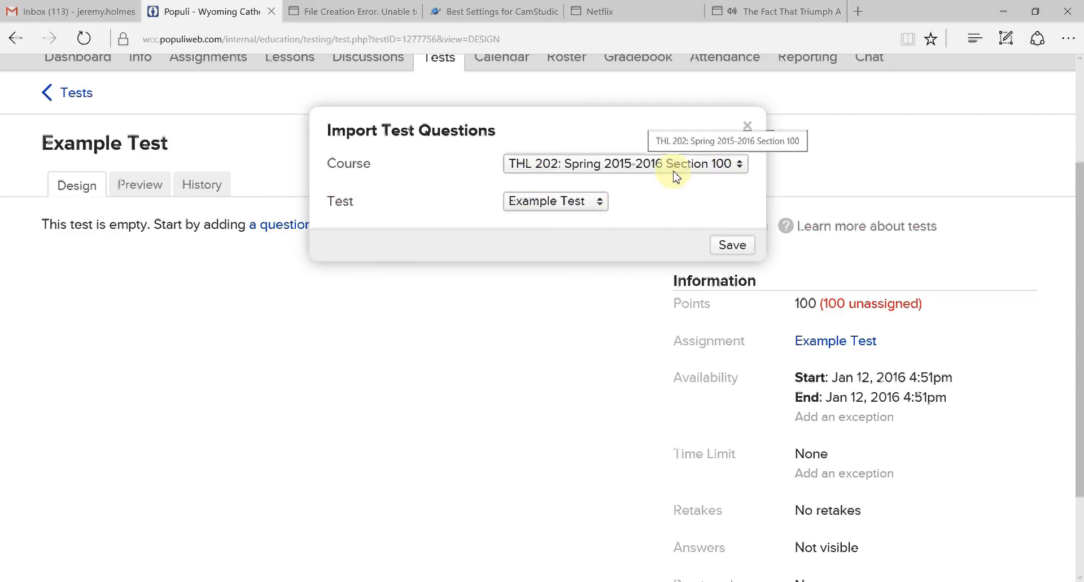
left_click(726, 247)
left_click(455, 331)
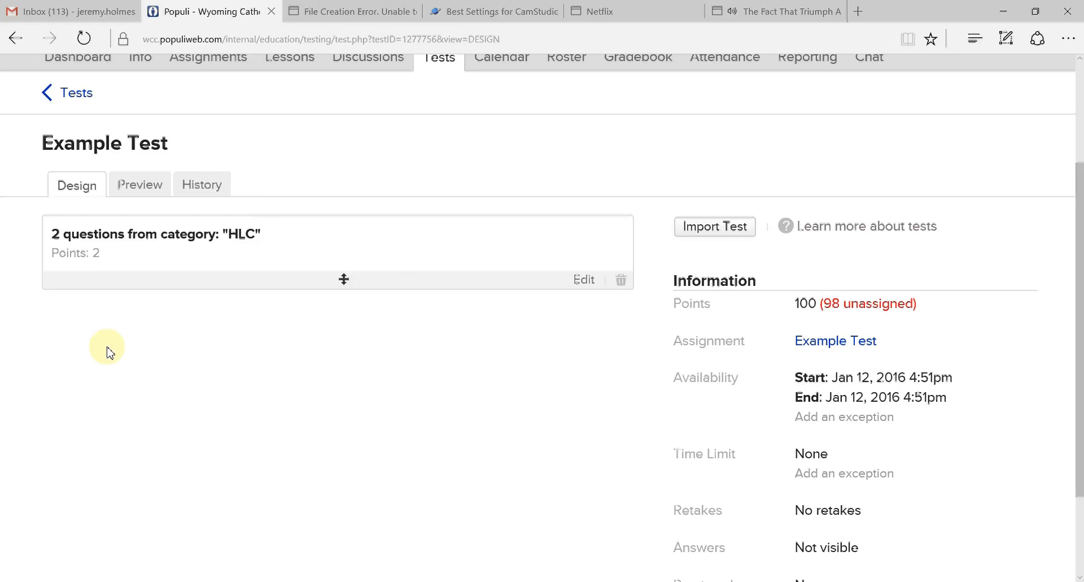
- Preview the imported test and review both questions with their answer choices
left_click(140, 186)
scroll(261, 315, "down", 4)
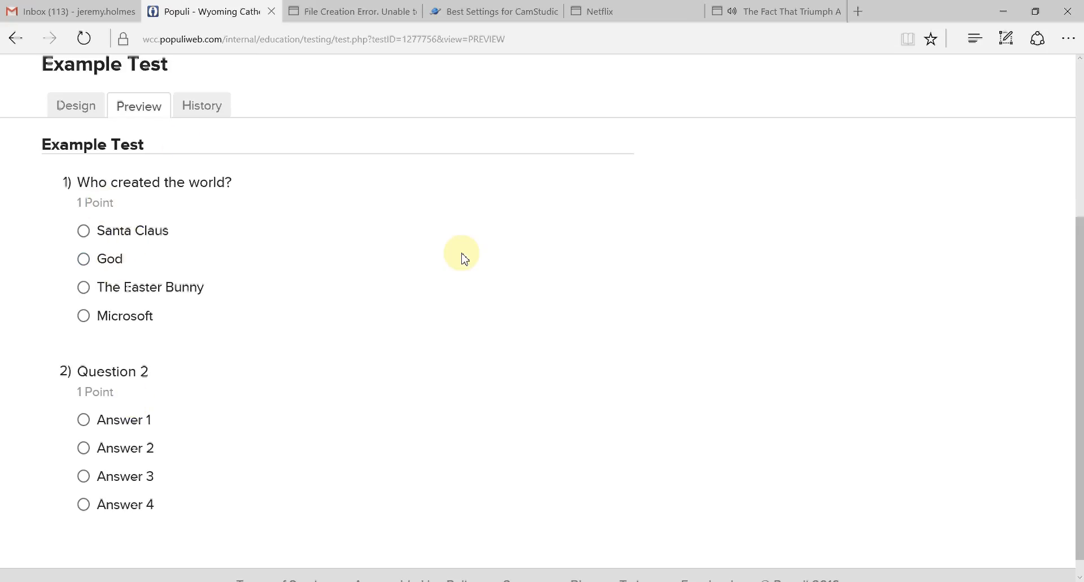
scroll(456, 268, "up", 3)
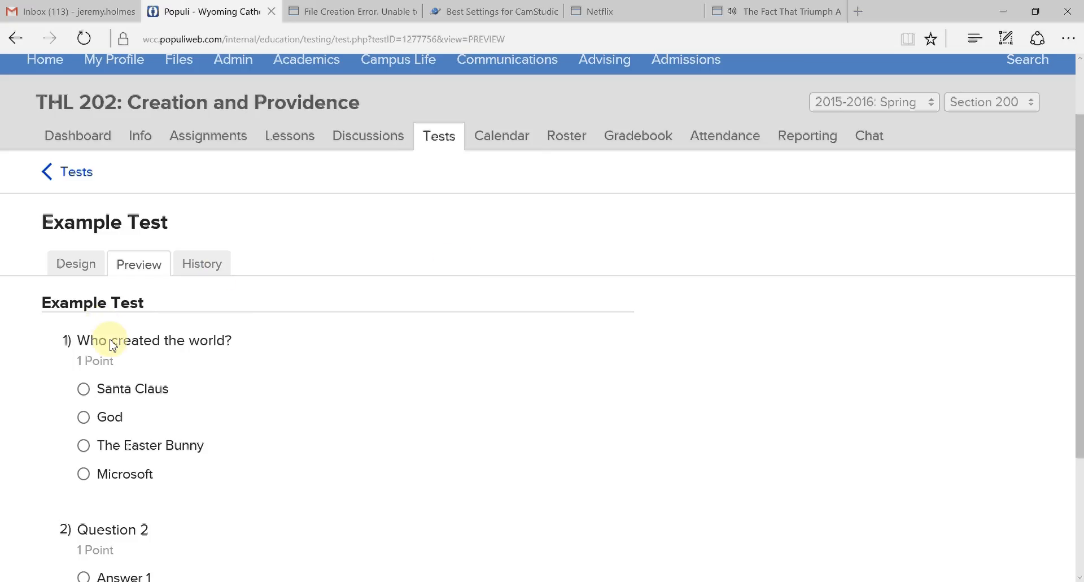
- Check Example Test's history of student attempts and return to the test design
left_click(202, 265)
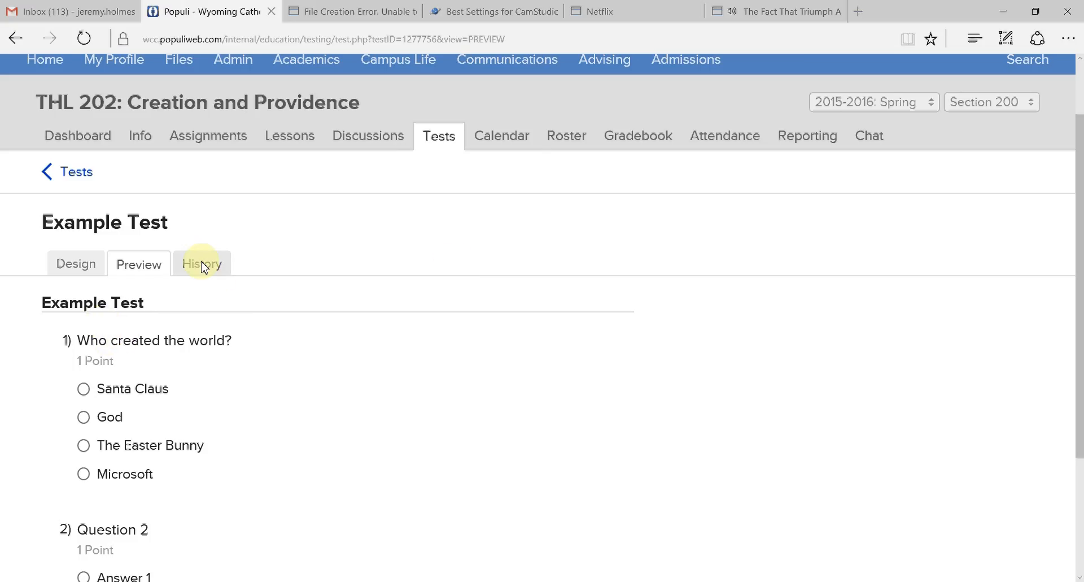
scroll(184, 384, "down", 1)
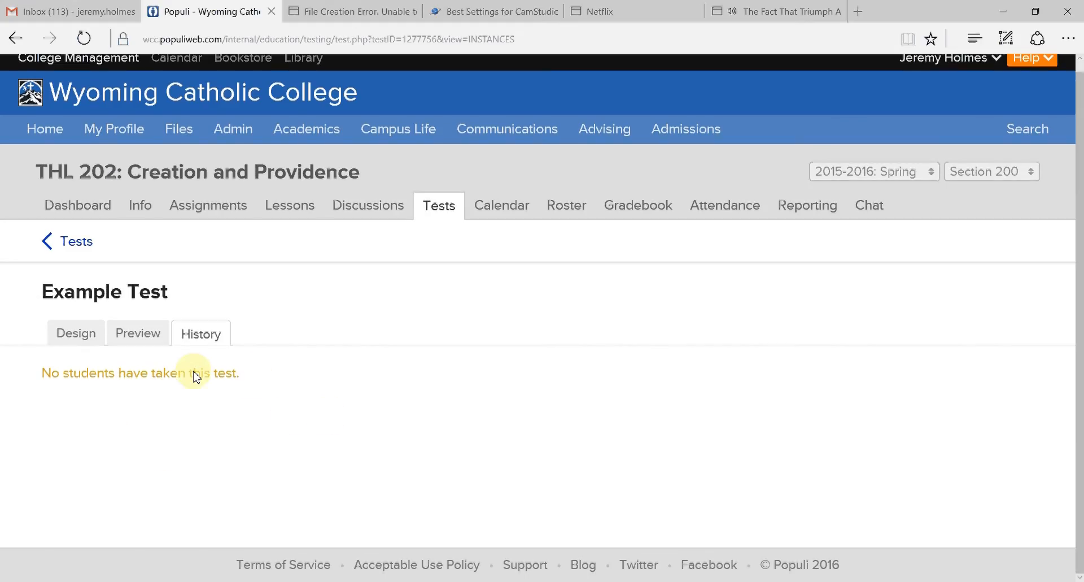
left_click(83, 336)
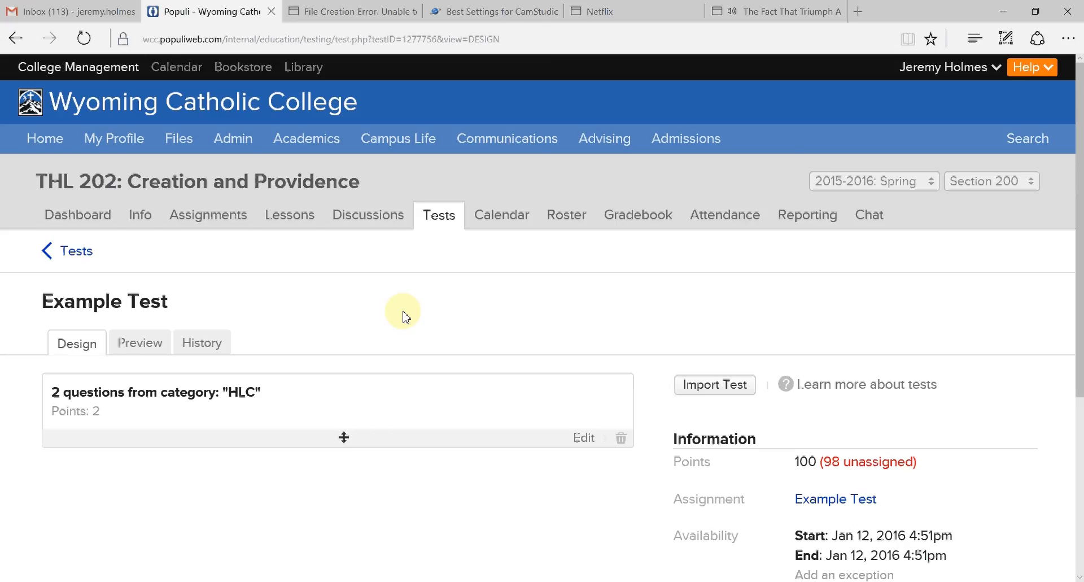
- Check Section 200's assignments and open the course's bank of test questions
left_click(226, 217)
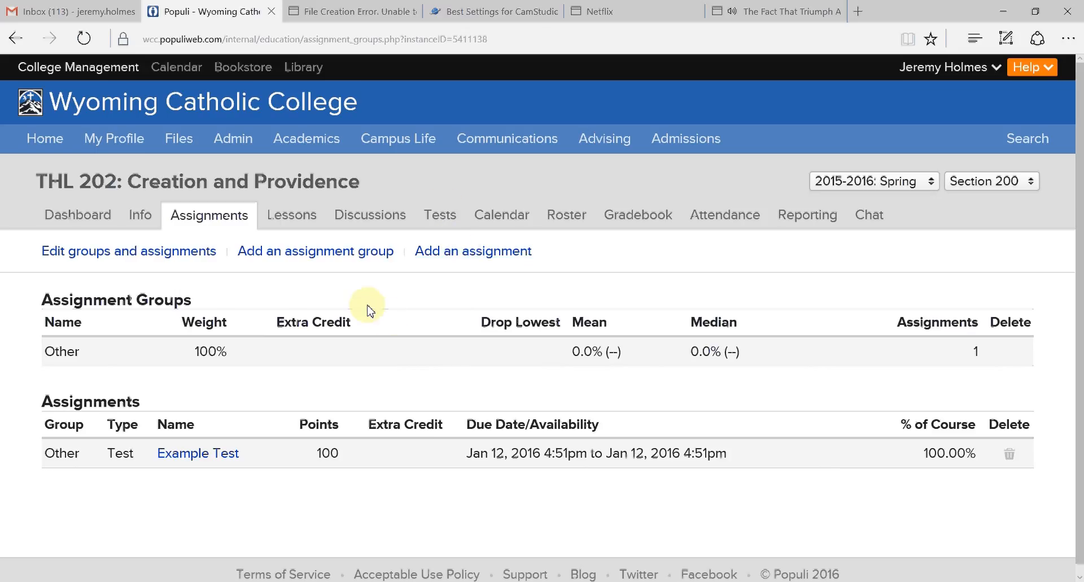
left_click(442, 214)
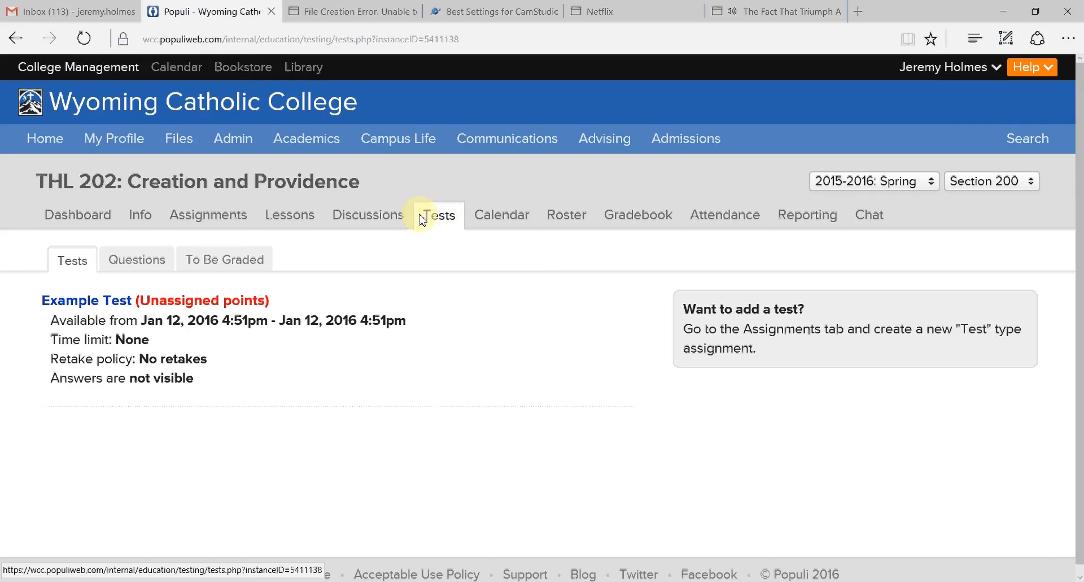
left_click(136, 259)
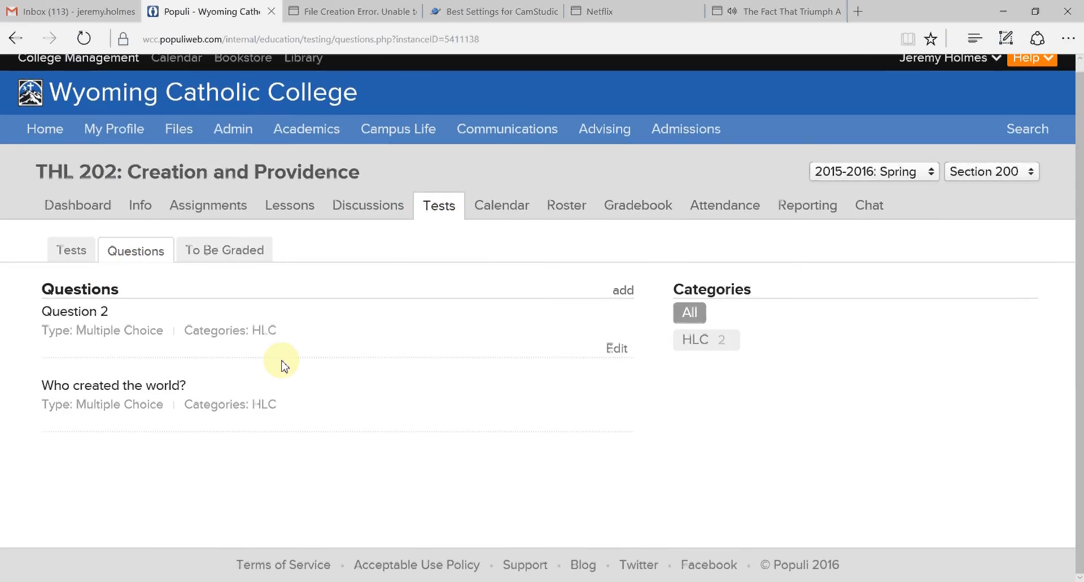
- Add Math as a second category of Question 2 alongside HLC, and save the question
left_click(618, 348)
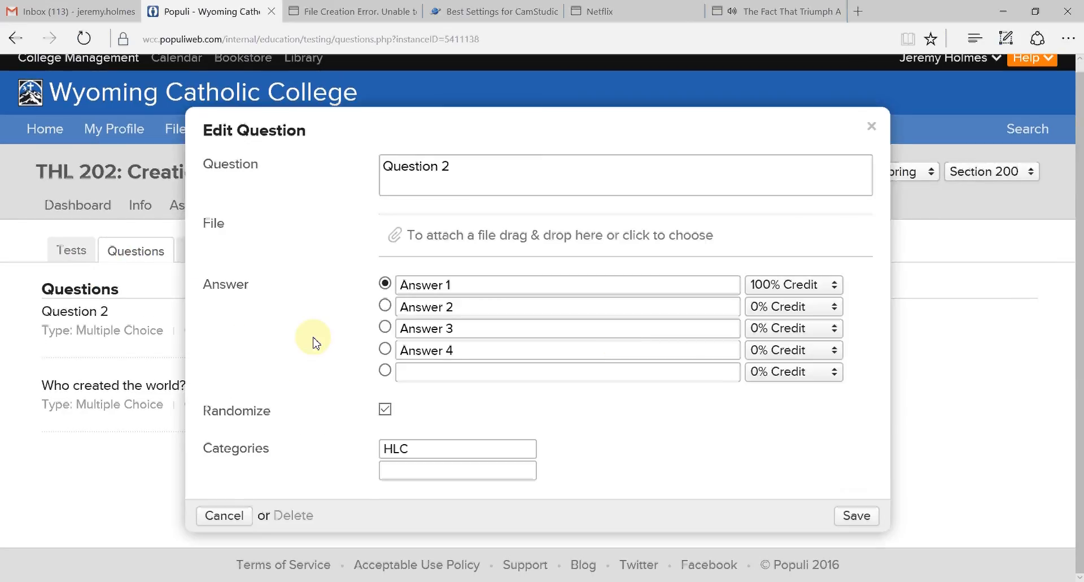
left_click(435, 452)
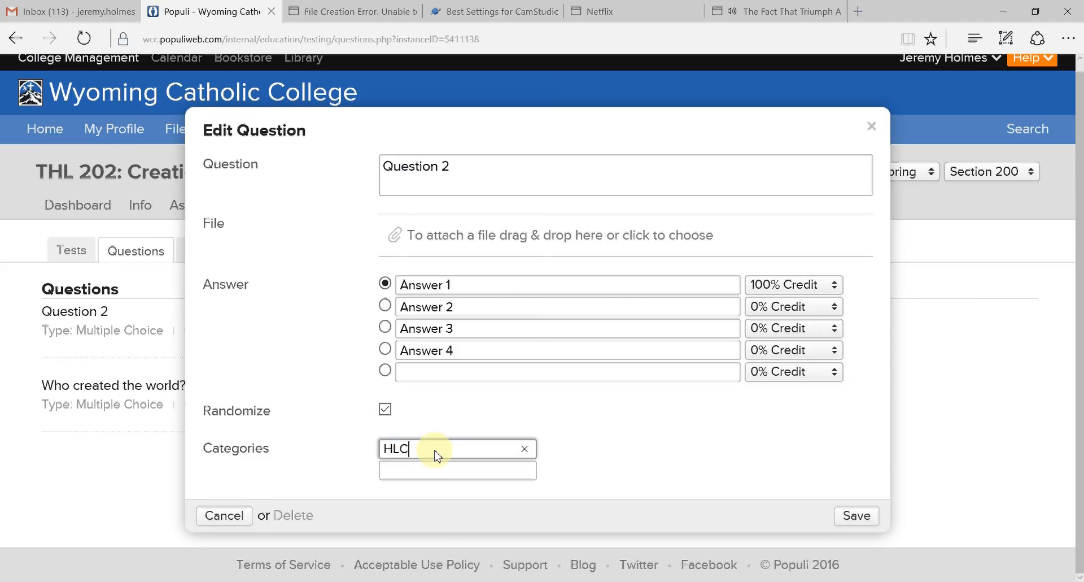
left_click(416, 471)
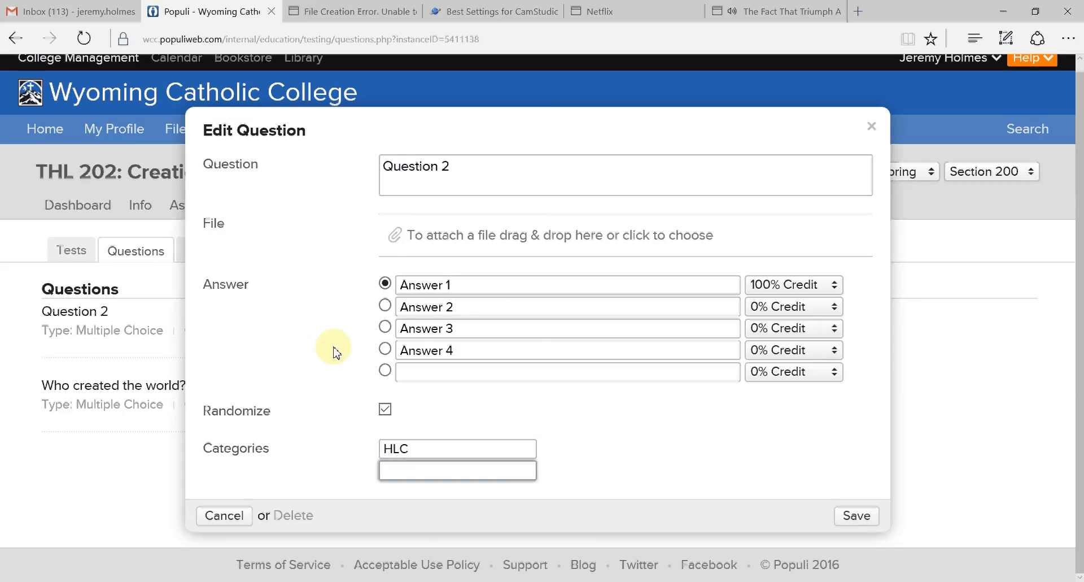
type("Math")
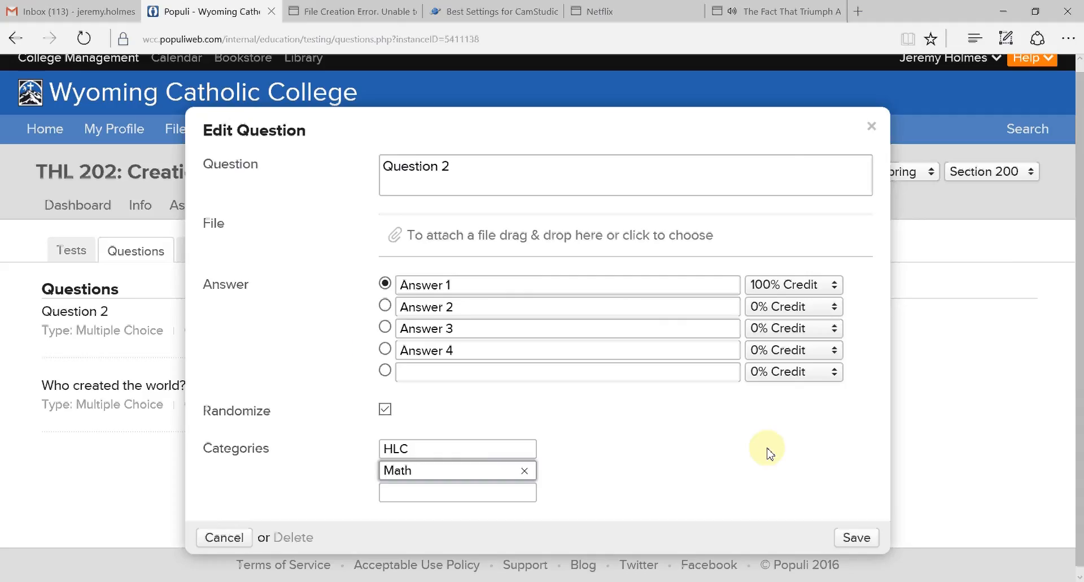
left_click(855, 535)
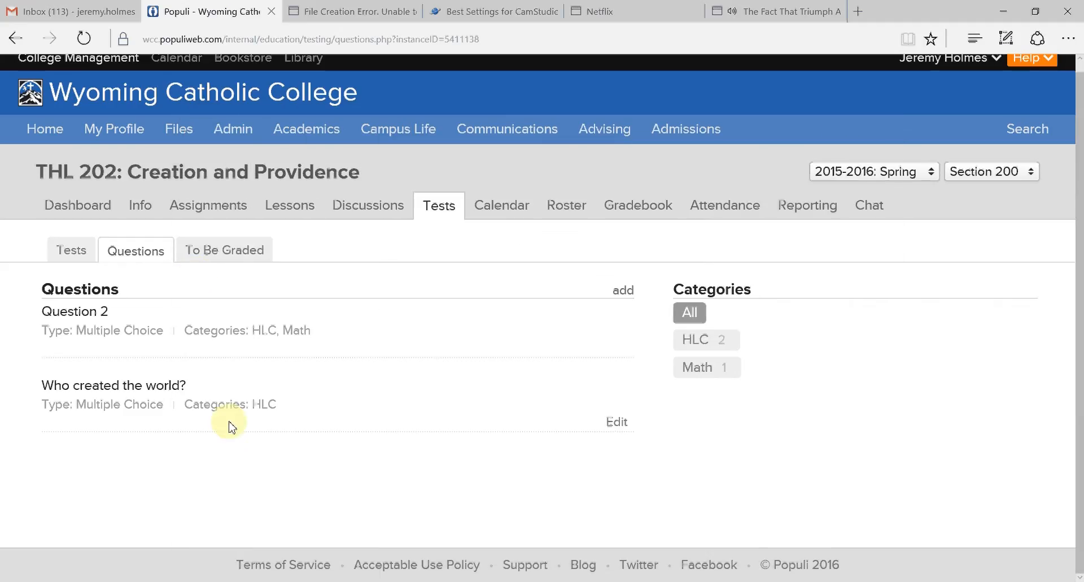
- Add Theology as a second category of the question "Who created the world?" and save it
left_click(619, 432)
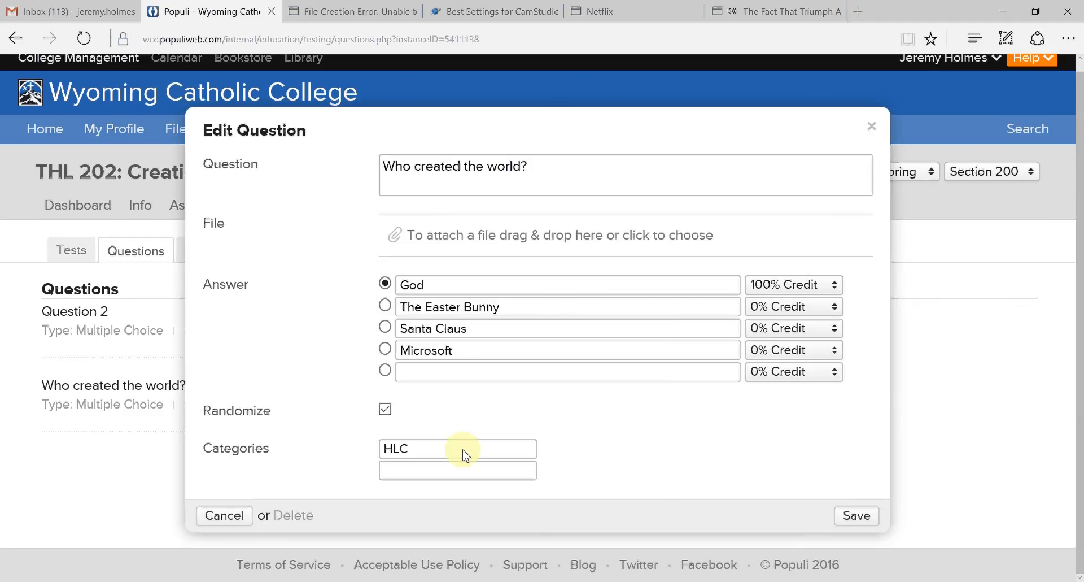
left_click(443, 468)
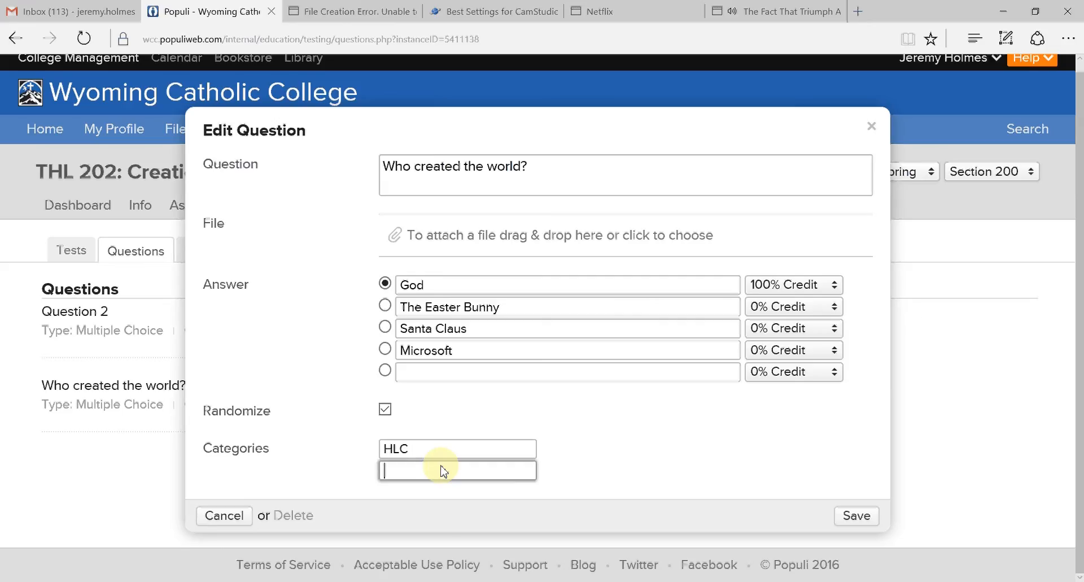
type("Theology")
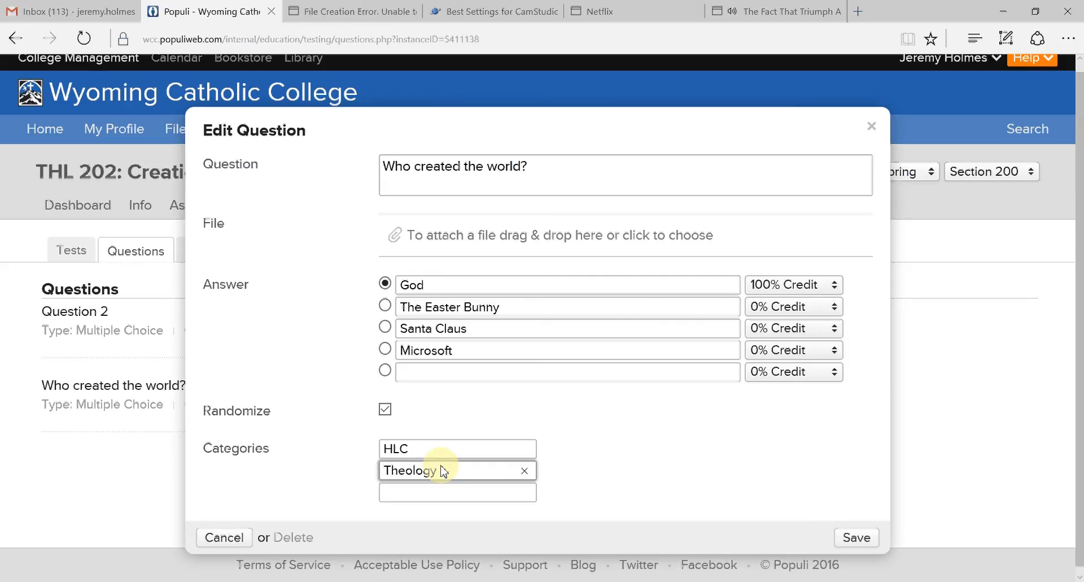
left_click(850, 536)
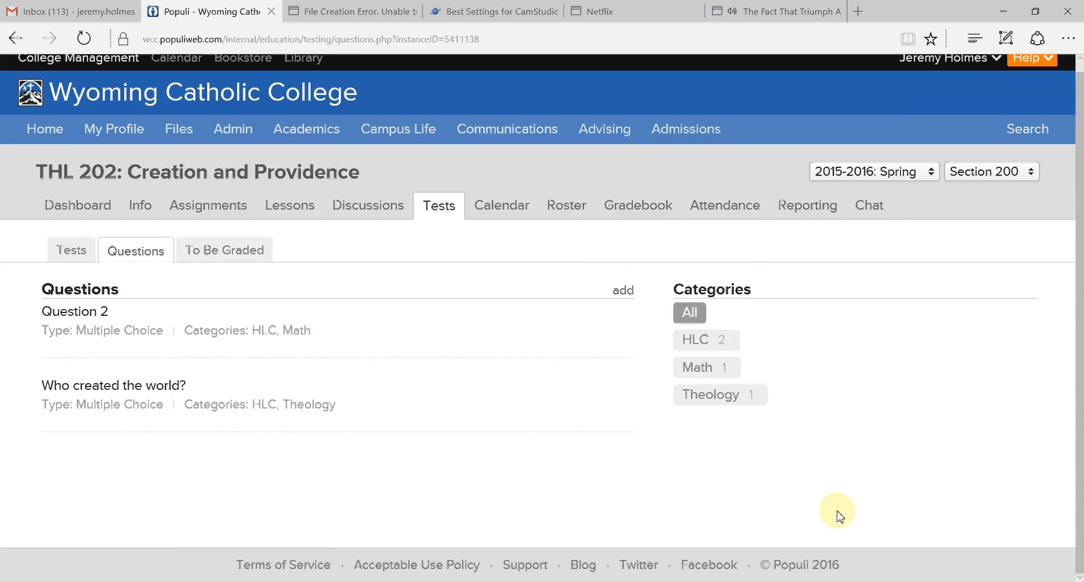